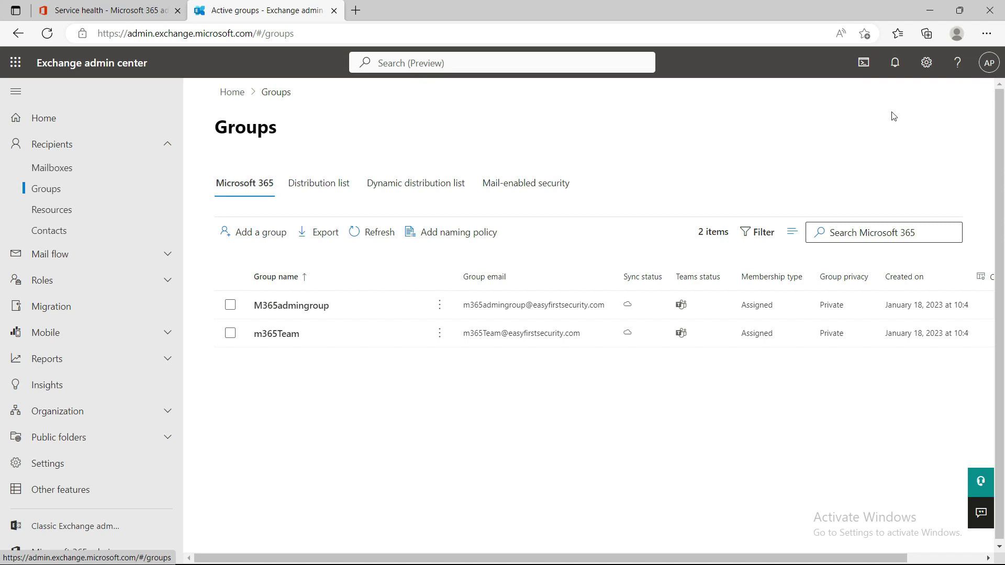
Step: Show the dynamic distribution list groups, and briefly check the Microsoft 365 admin center before returning to the Exchange admin center
{"action": "left_click", "coordinate": [415, 189]}
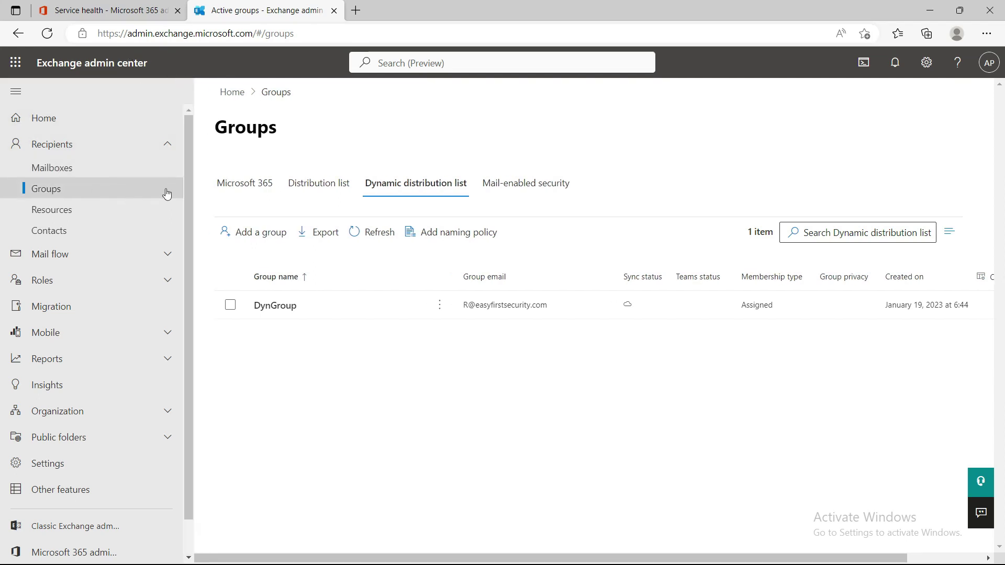
{"action": "left_click", "coordinate": [119, 19]}
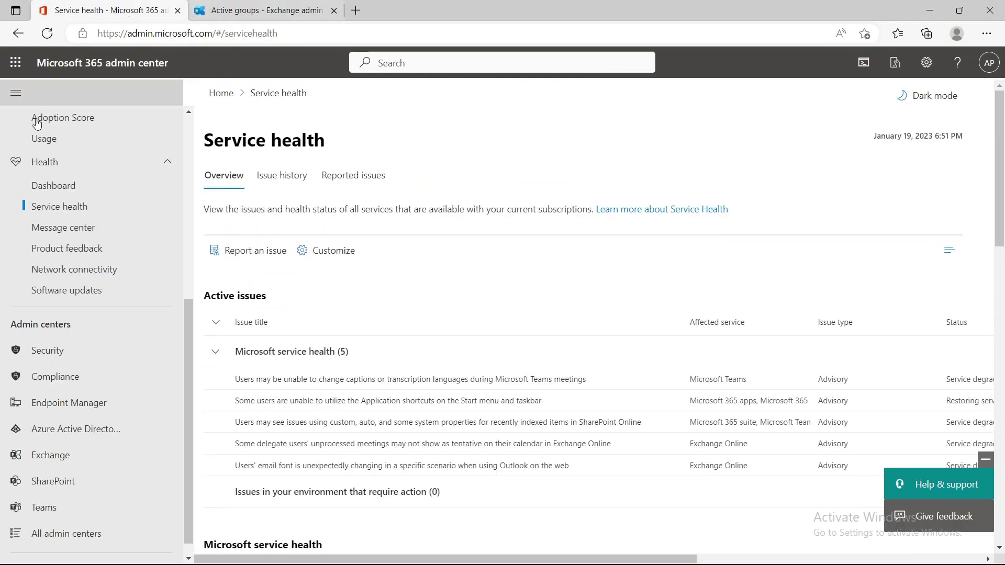
{"action": "left_click", "coordinate": [229, 11]}
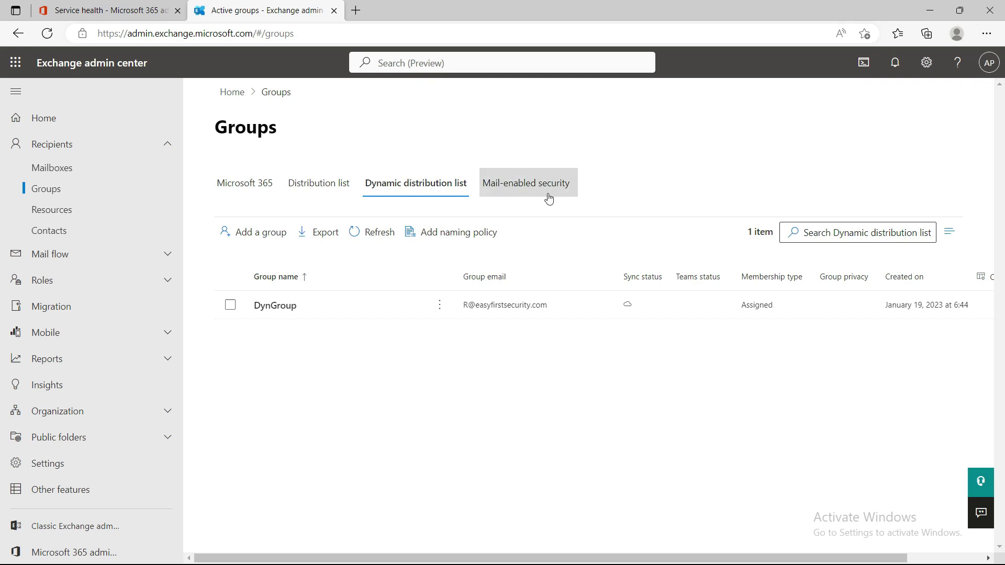
{"action": "left_click", "coordinate": [285, 366]}
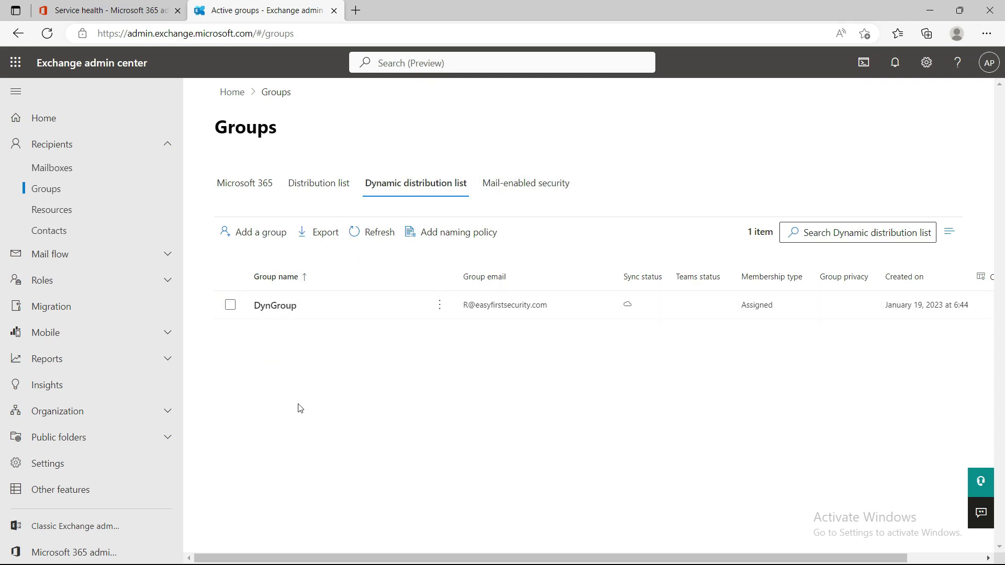
Step: Start adding a new group and choose Dynamic distribution as its type
{"action": "left_click", "coordinate": [252, 233]}
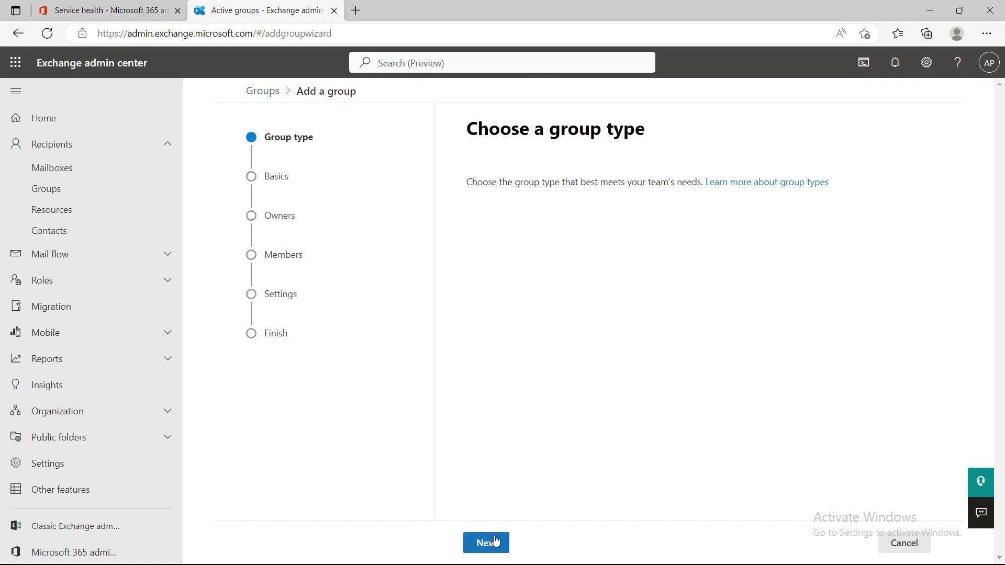
{"action": "left_click", "coordinate": [473, 424]}
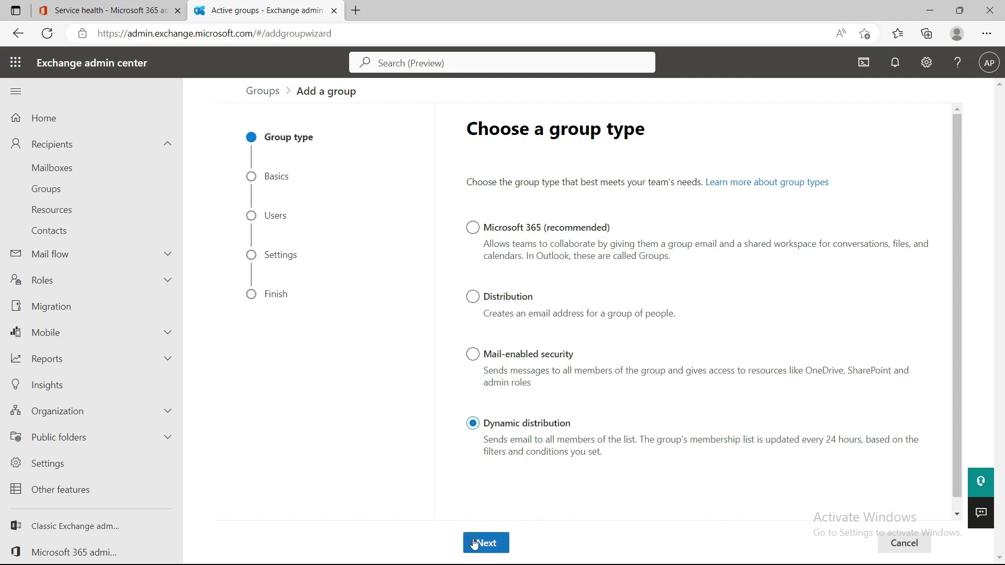
{"action": "left_click", "coordinate": [484, 542]}
Step: Name the new group DynamicGroup, copy that name, and continue to the user assignment
{"action": "left_click", "coordinate": [507, 237]}
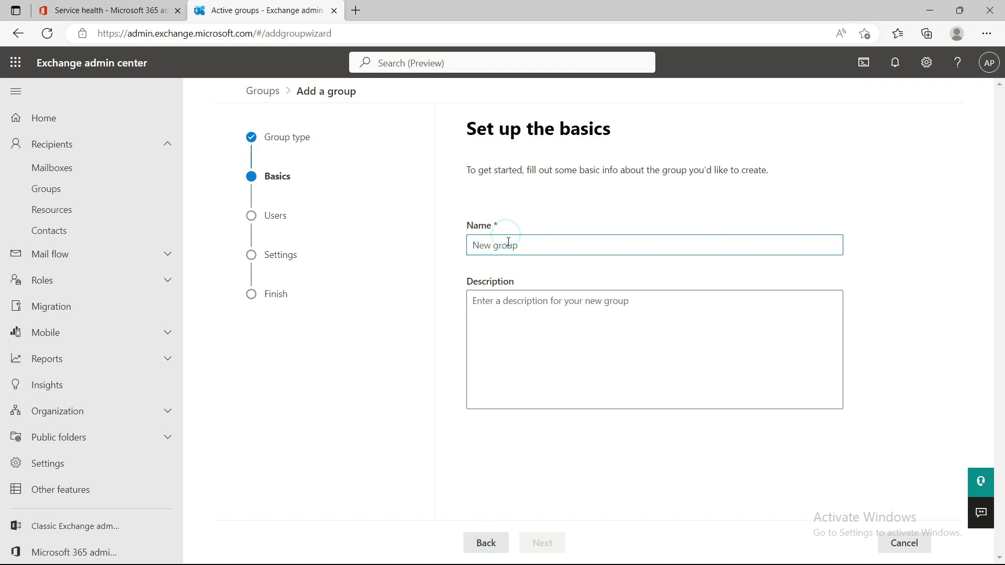
{"action": "type", "text": "DynamicGroup"}
{"action": "double_click", "coordinate": [508, 245]}
{"action": "key", "text": "ctrl+c"}
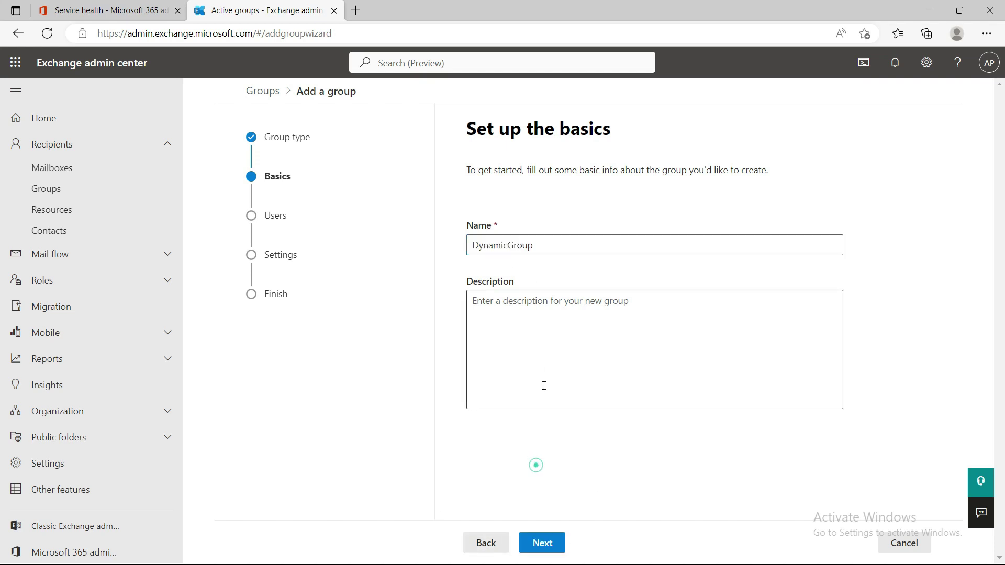
{"action": "left_click", "coordinate": [543, 543]}
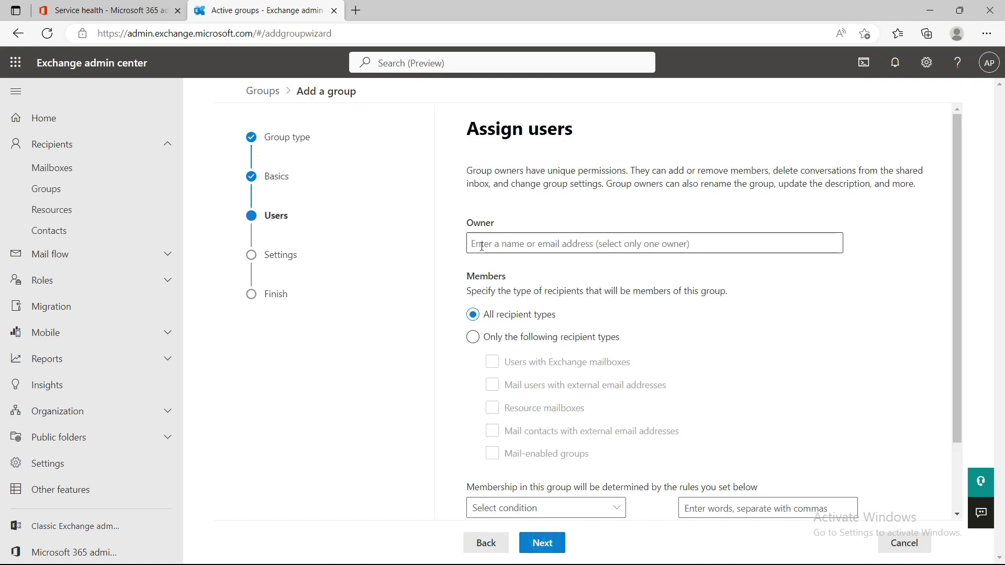
Step: Assign the administrator's easyfirstsecurity.com account as owner and restrict the member recipient types to Users with Exchange mailboxes
{"action": "left_click", "coordinate": [555, 244]}
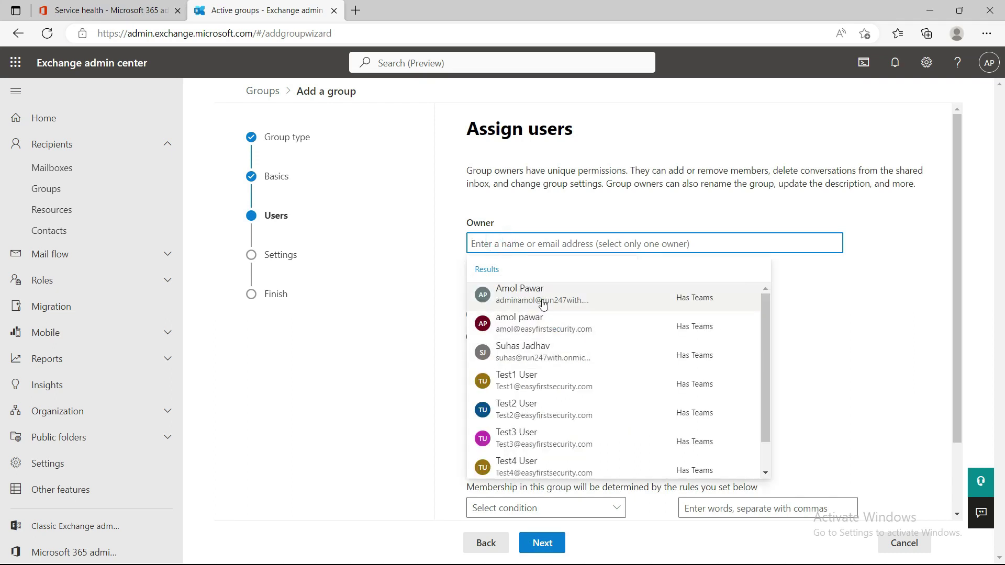
{"action": "left_click", "coordinate": [531, 333]}
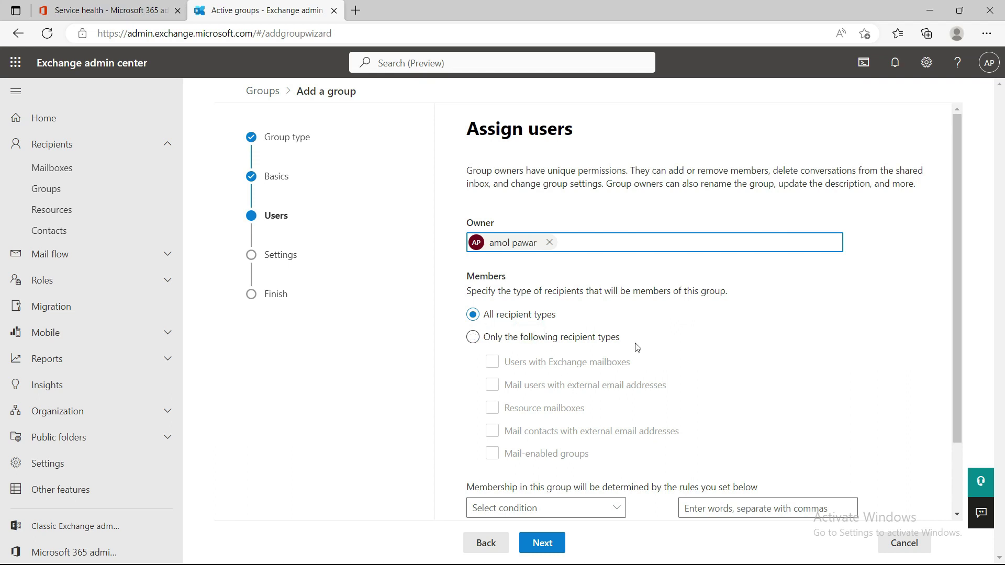
{"action": "scroll", "coordinate": [550, 322], "scroll_direction": "down", "scroll_amount": 2}
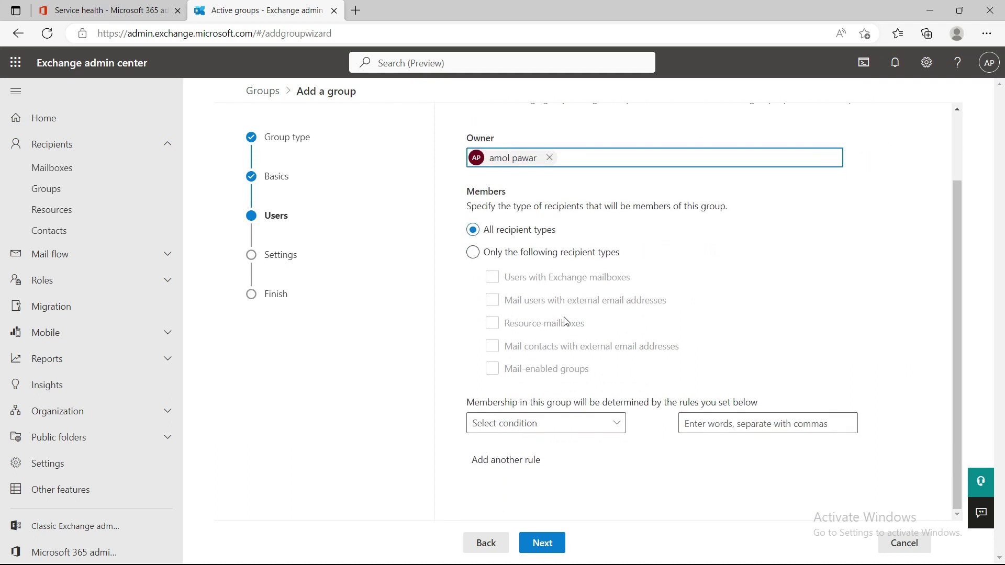
{"action": "scroll", "coordinate": [558, 340], "scroll_direction": "up", "scroll_amount": 2}
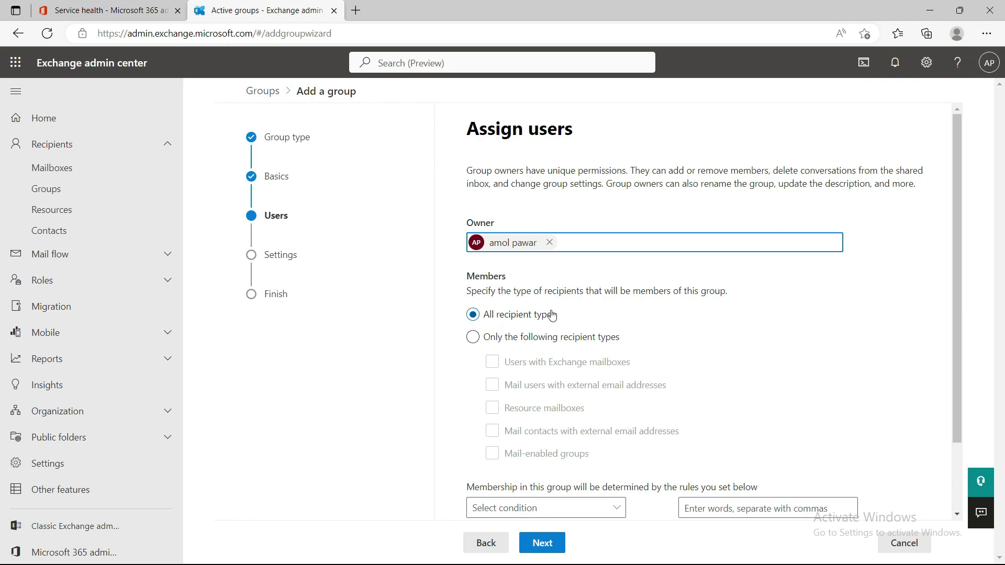
{"action": "scroll", "coordinate": [655, 330], "scroll_direction": "down", "scroll_amount": 1}
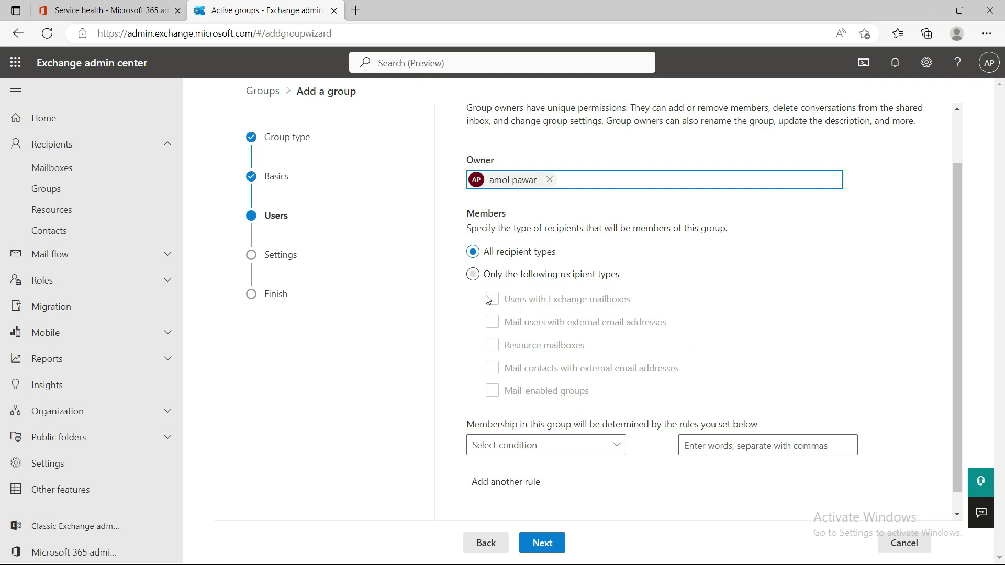
{"action": "left_click", "coordinate": [473, 275]}
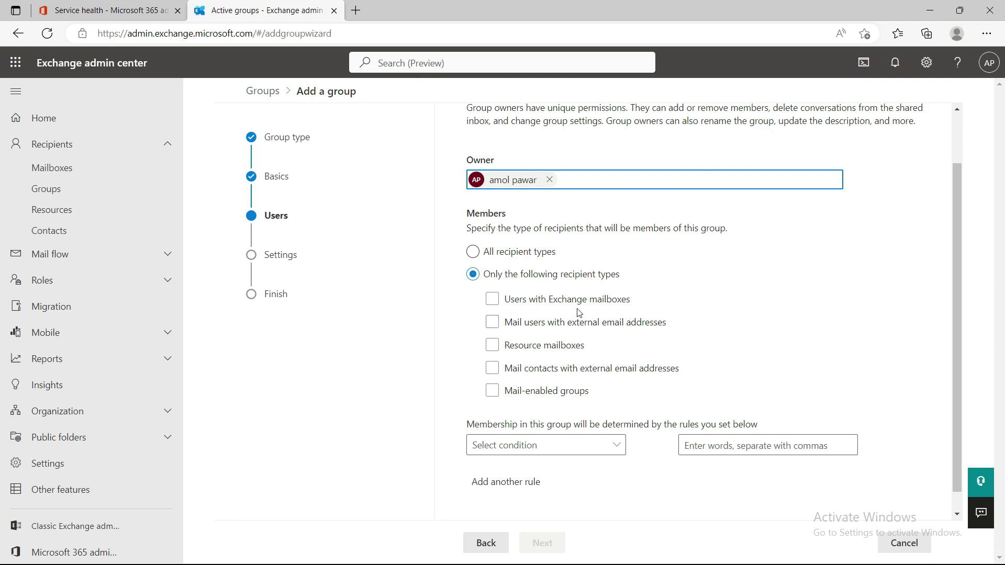
{"action": "left_click", "coordinate": [493, 300]}
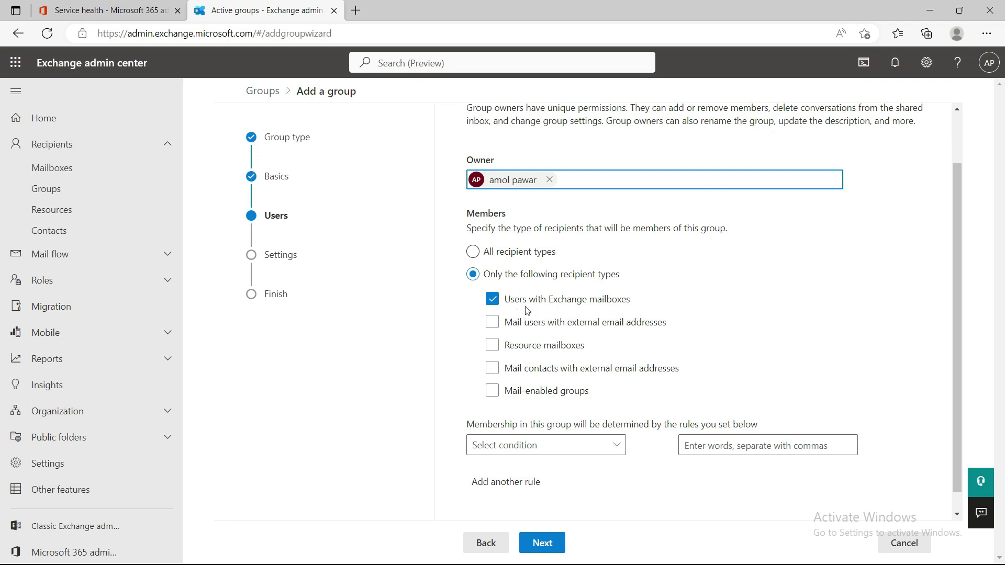
Step: Define the membership rule with the condition Department and the value R&D, and continue to the group settings
{"action": "scroll", "coordinate": [581, 408], "scroll_direction": "down", "scroll_amount": 1}
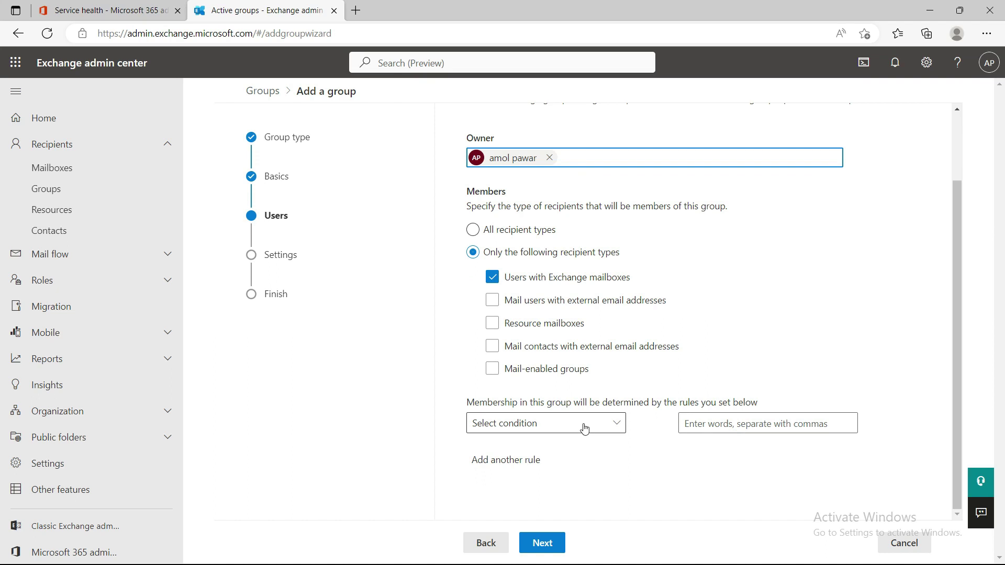
{"action": "left_click", "coordinate": [584, 429]}
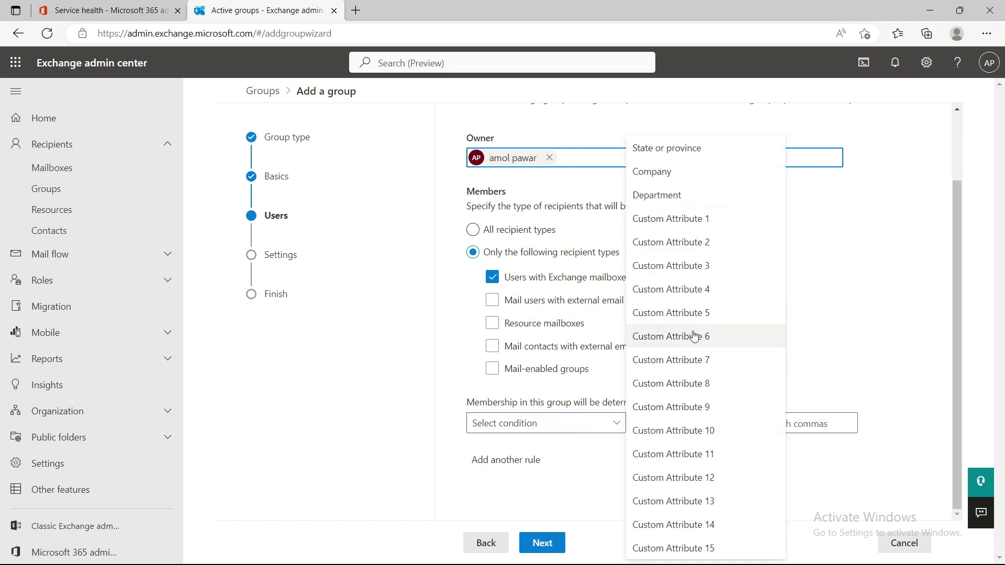
{"action": "left_click", "coordinate": [672, 198]}
{"action": "left_click", "coordinate": [721, 428]}
{"action": "key", "text": "ctrl+v"}
{"action": "left_click_drag", "start_coordinate": [763, 423], "coordinate": [671, 430]}
{"action": "type", "text": "R"}
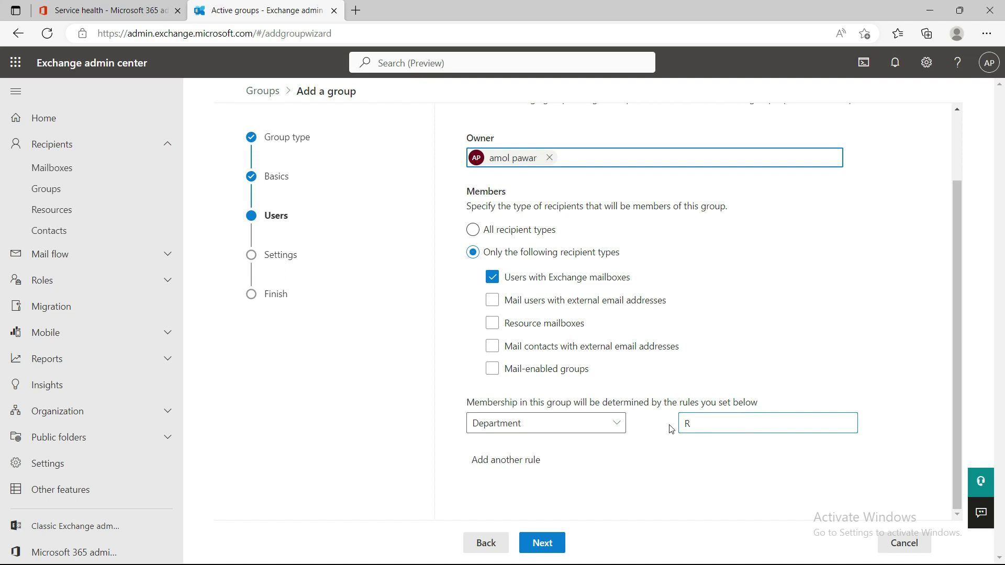
{"action": "type", "text": "&D"}
{"action": "left_click", "coordinate": [549, 546]}
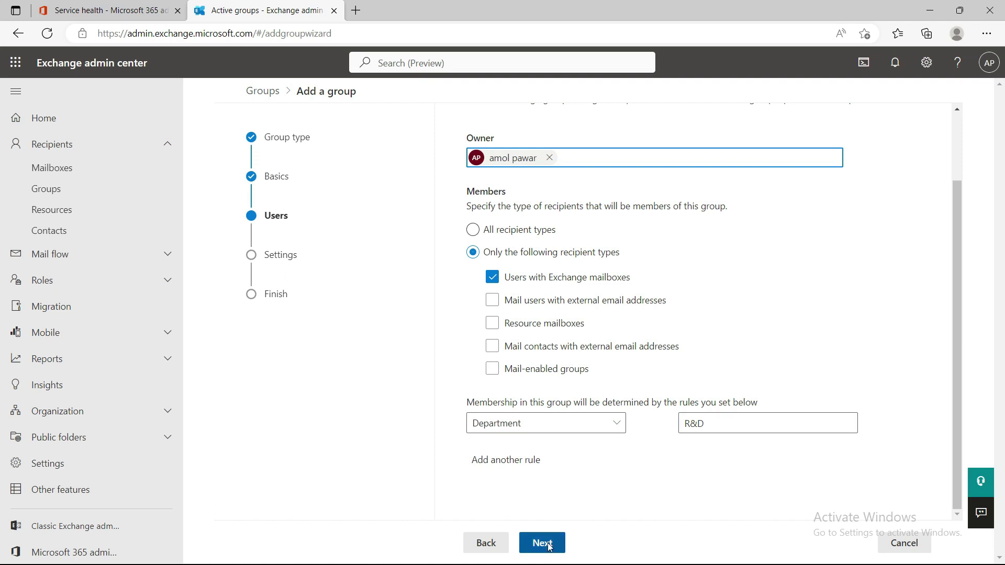
Step: Use the copied name DynamicGroup as the group's email alias on easyfirstsecurity.com, and create the group
{"action": "left_click", "coordinate": [525, 269]}
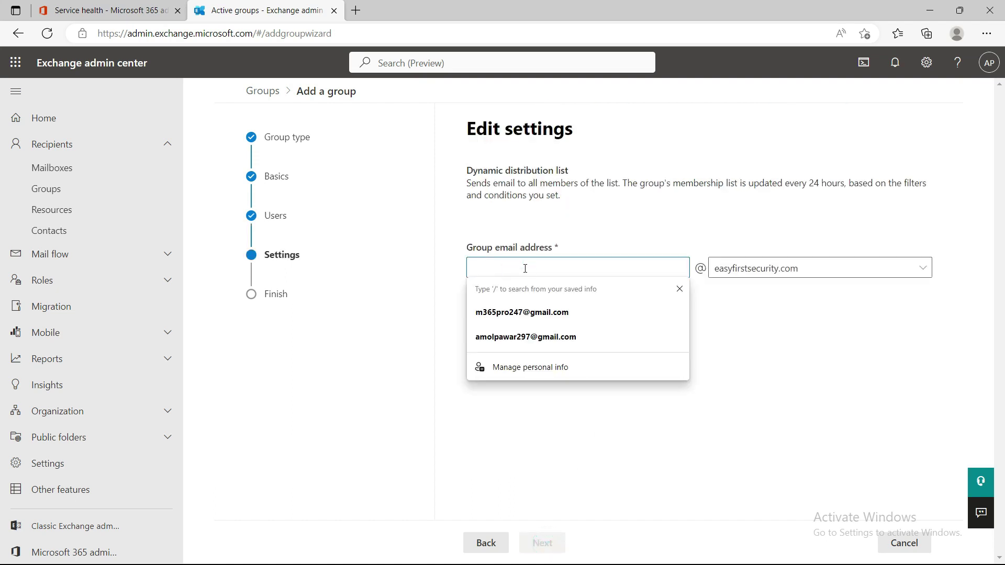
{"action": "key", "text": "ctrl+v"}
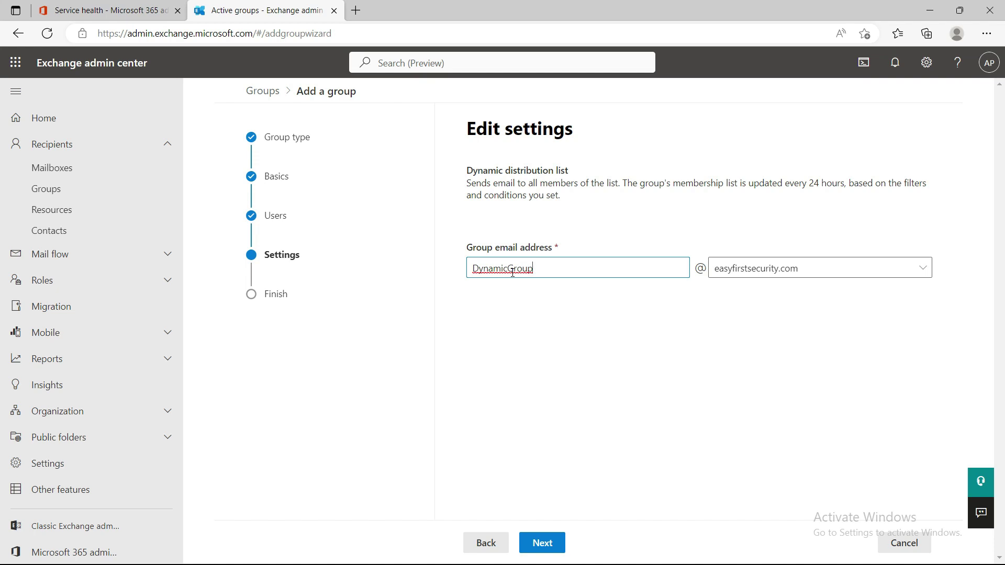
{"action": "left_click", "coordinate": [542, 544]}
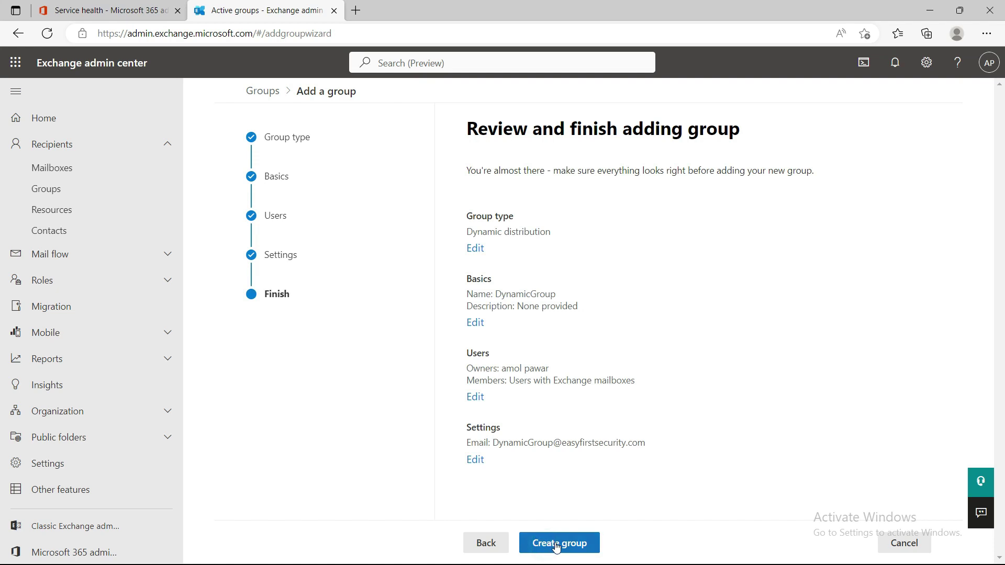
{"action": "left_click", "coordinate": [557, 545]}
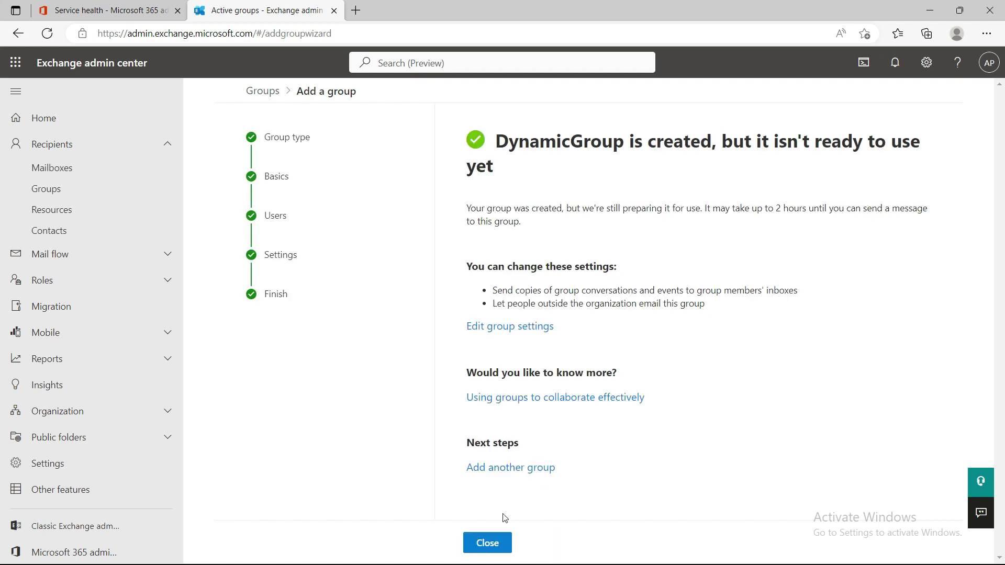
{"action": "left_click", "coordinate": [492, 546]}
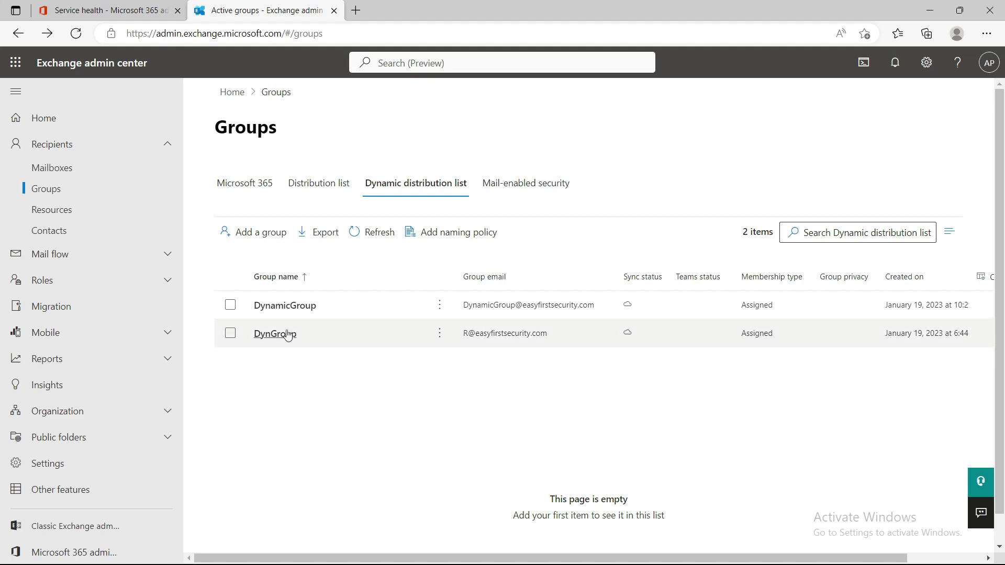
Step: Open the details of DynamicGroup and review its owner, membership rule and general settings
{"action": "left_click", "coordinate": [292, 310]}
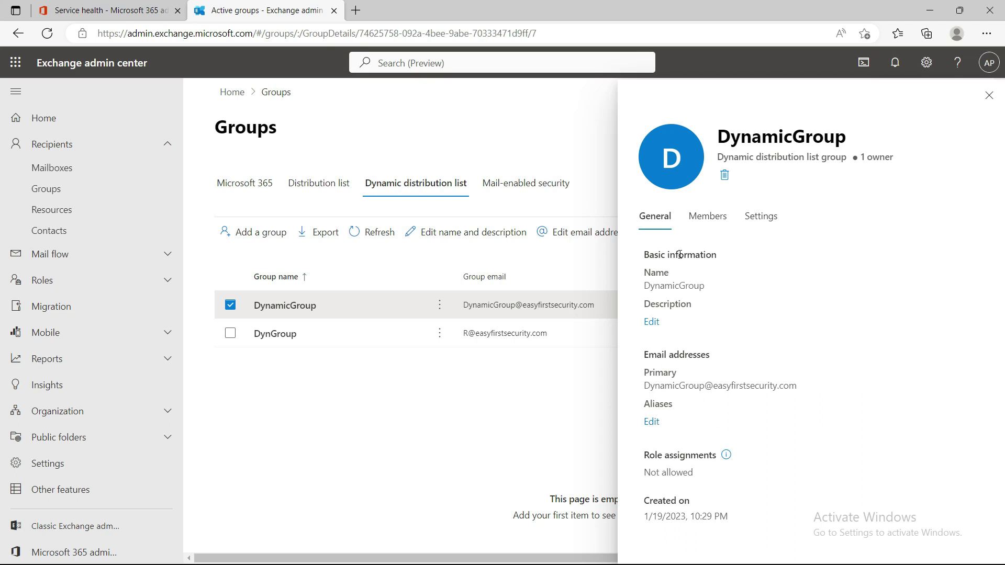
{"action": "left_click", "coordinate": [712, 216]}
{"action": "scroll", "coordinate": [767, 411], "scroll_direction": "down", "scroll_amount": 5}
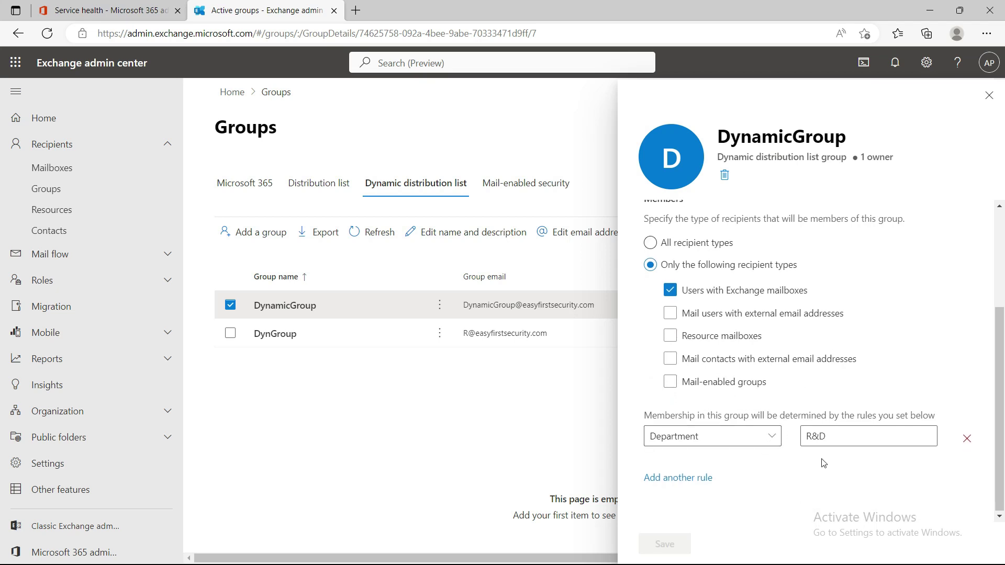
{"action": "scroll", "coordinate": [712, 364], "scroll_direction": "up", "scroll_amount": 5}
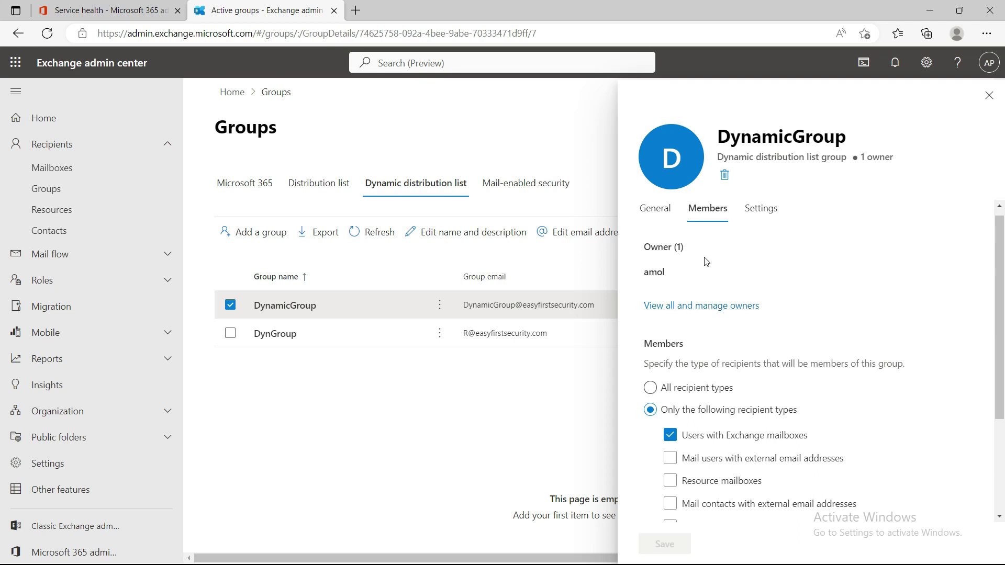
{"action": "left_click", "coordinate": [749, 208]}
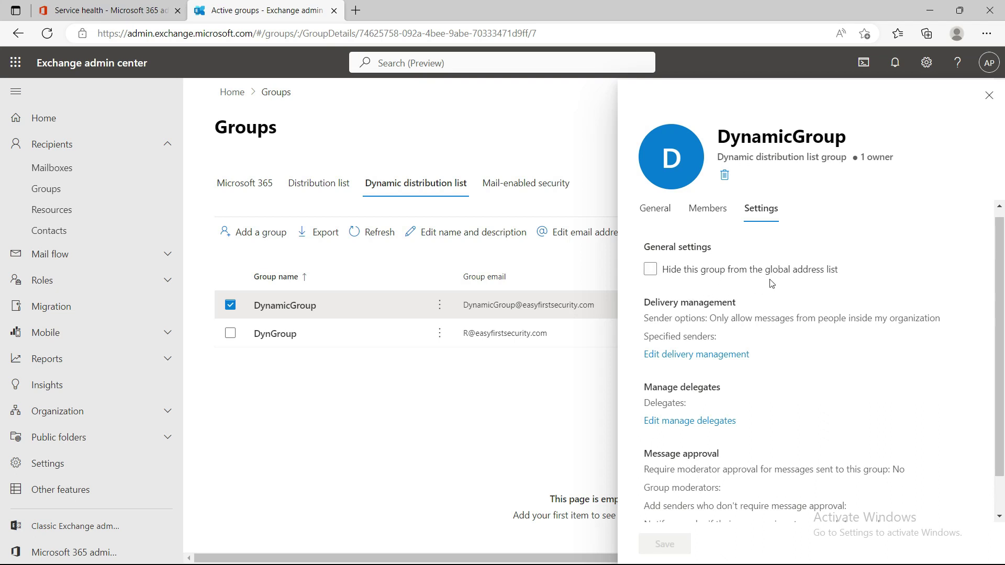
Step: Try allowing messages from people inside and outside the organization in DynamicGroup's delivery management, and leave without saving
{"action": "left_click", "coordinate": [697, 355]}
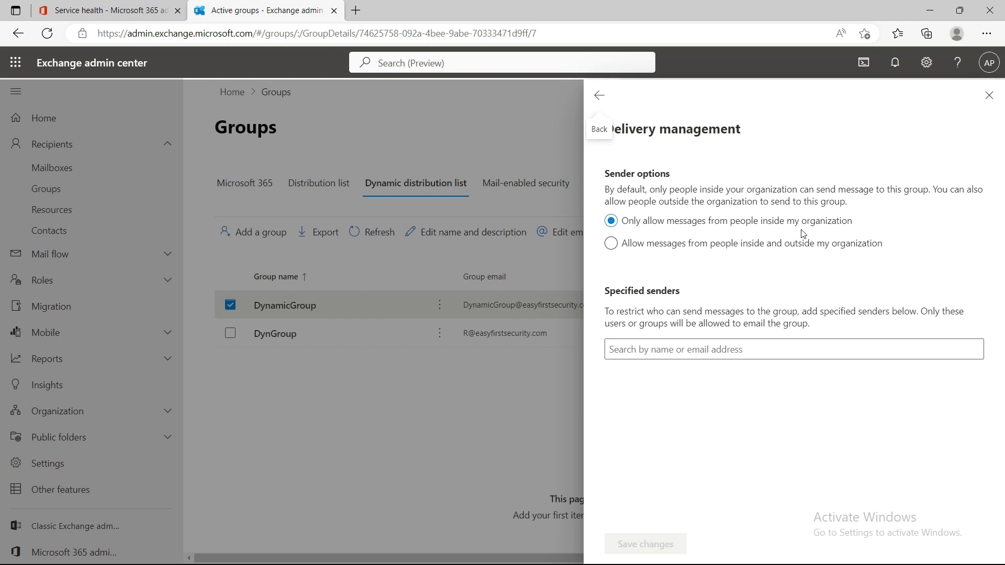
{"action": "left_click", "coordinate": [612, 244]}
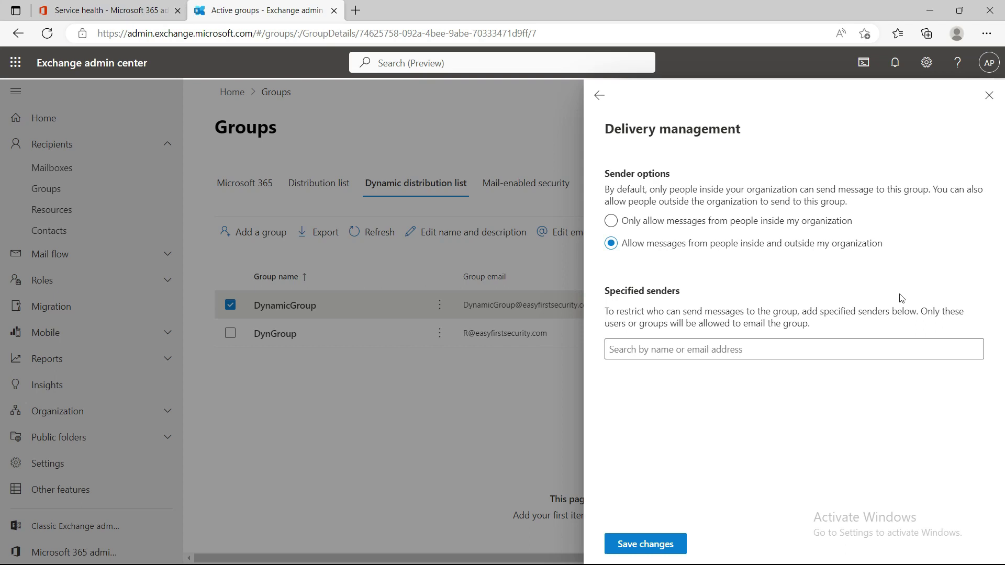
{"action": "left_click", "coordinate": [612, 222]}
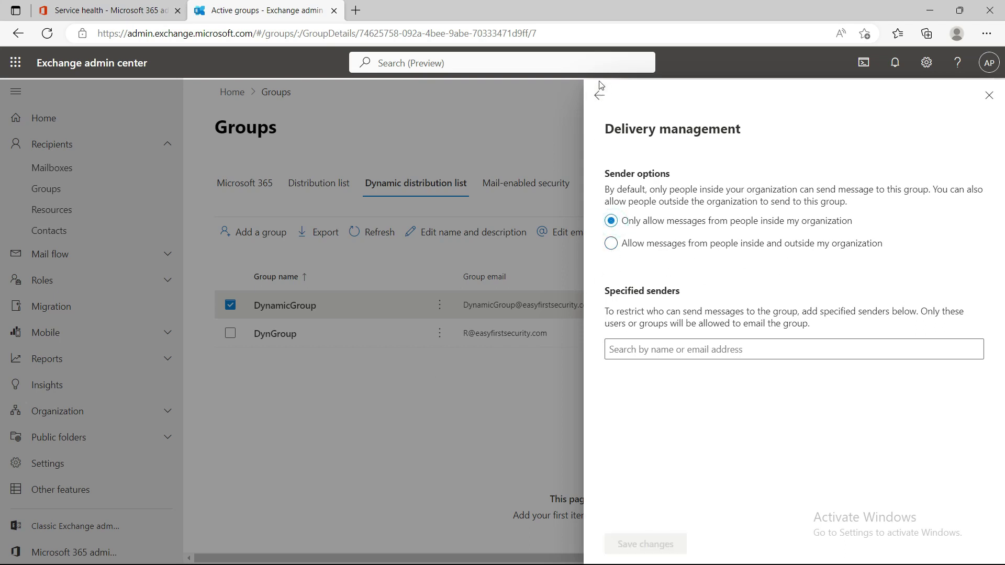
{"action": "left_click", "coordinate": [599, 95]}
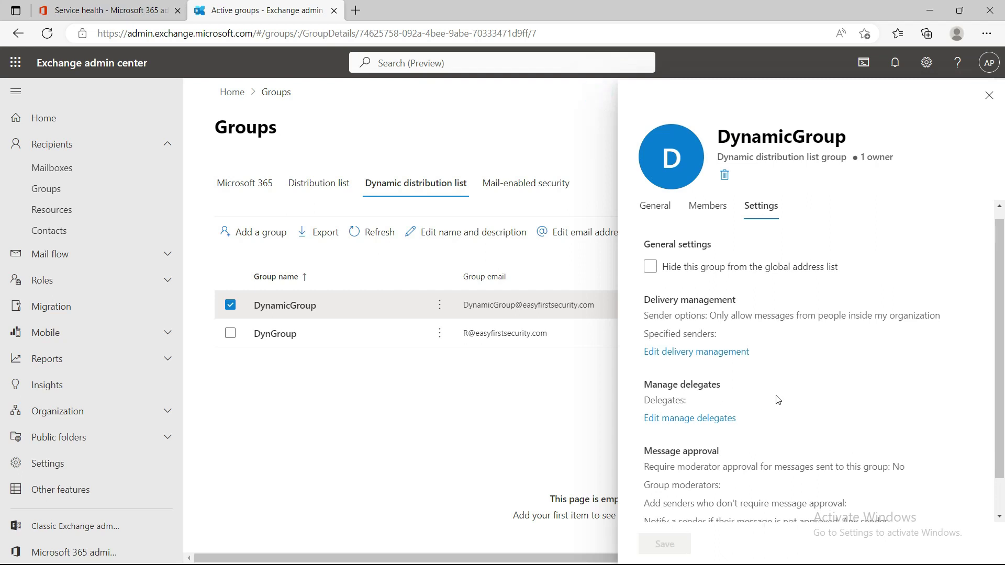
Step: Review the delegate options for DynamicGroup and return to the group's settings without adding a delegate
{"action": "scroll", "coordinate": [775, 400], "scroll_direction": "down", "scroll_amount": 1}
{"action": "left_click", "coordinate": [685, 379]}
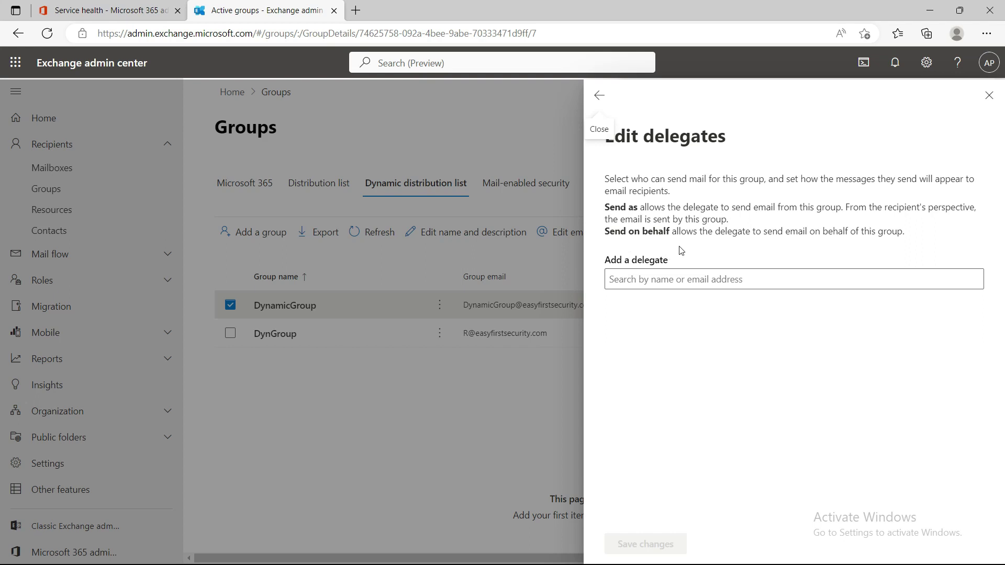
{"action": "key", "text": "Escape"}
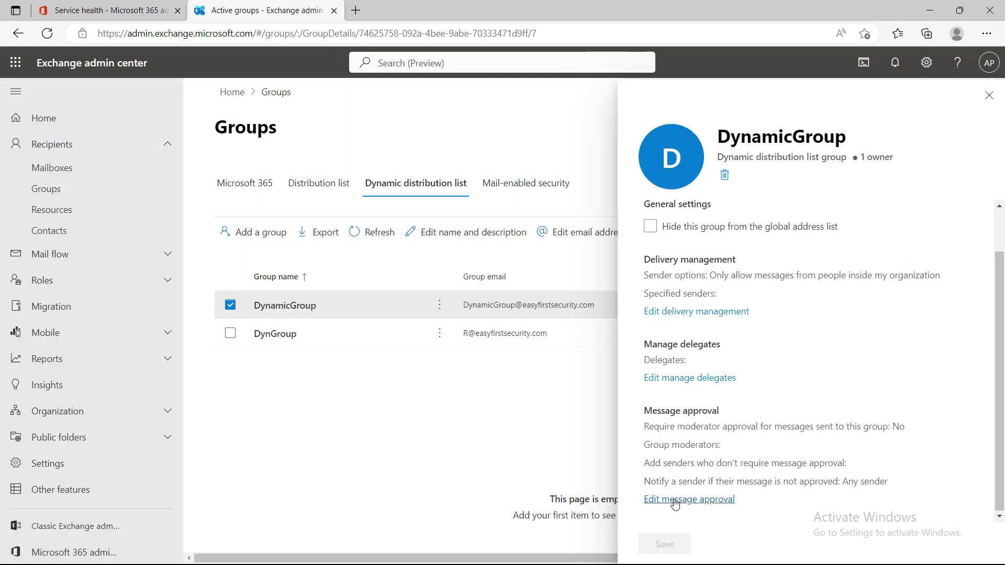
Step: Open the message approval settings of DynamicGroup and try requiring moderator approval for messages sent to the group
{"action": "left_click", "coordinate": [674, 497]}
{"action": "left_click", "coordinate": [613, 223]}
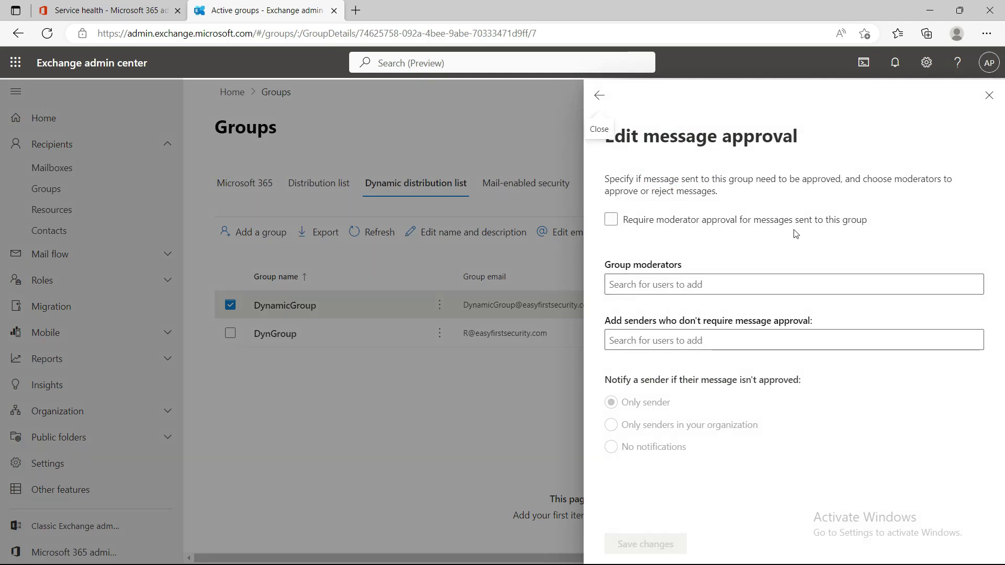
{"action": "left_click", "coordinate": [863, 226]}
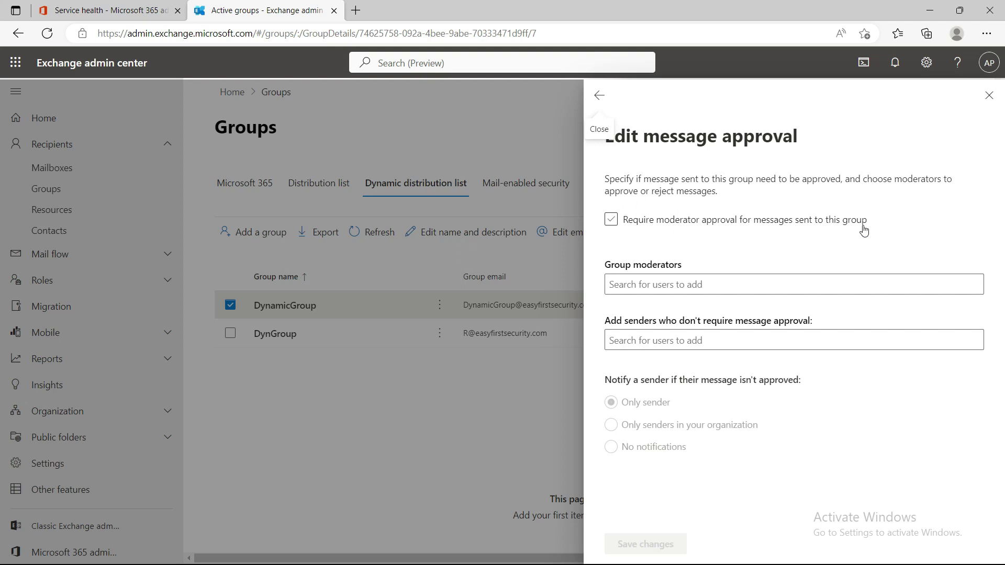
{"action": "left_click", "coordinate": [863, 226]}
{"action": "left_click", "coordinate": [611, 219]}
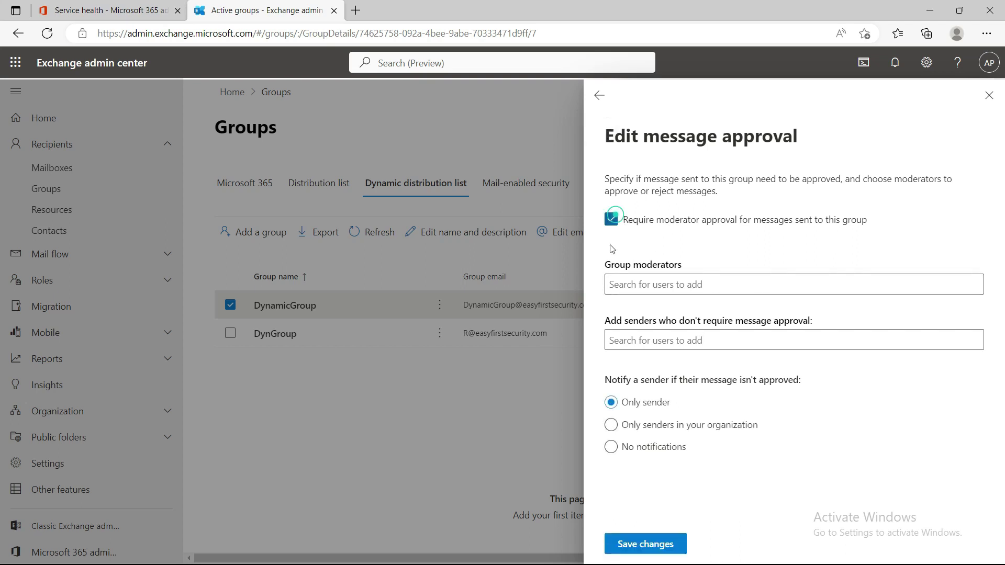
Step: Try adding a group moderator and exempting Test2 User from message approval, and close DynamicGroup's details without saving
{"action": "left_click", "coordinate": [662, 286]}
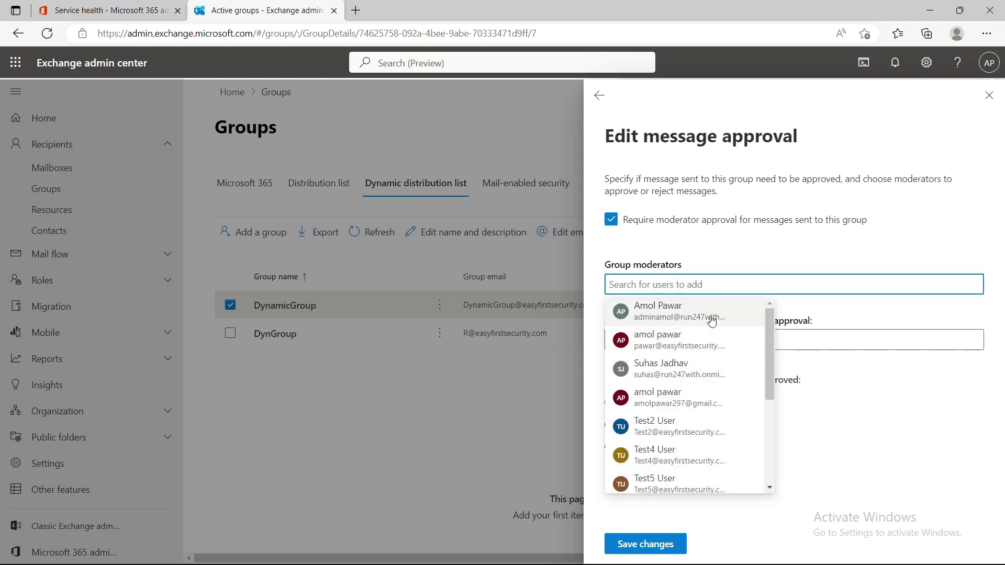
{"action": "left_click", "coordinate": [654, 348]}
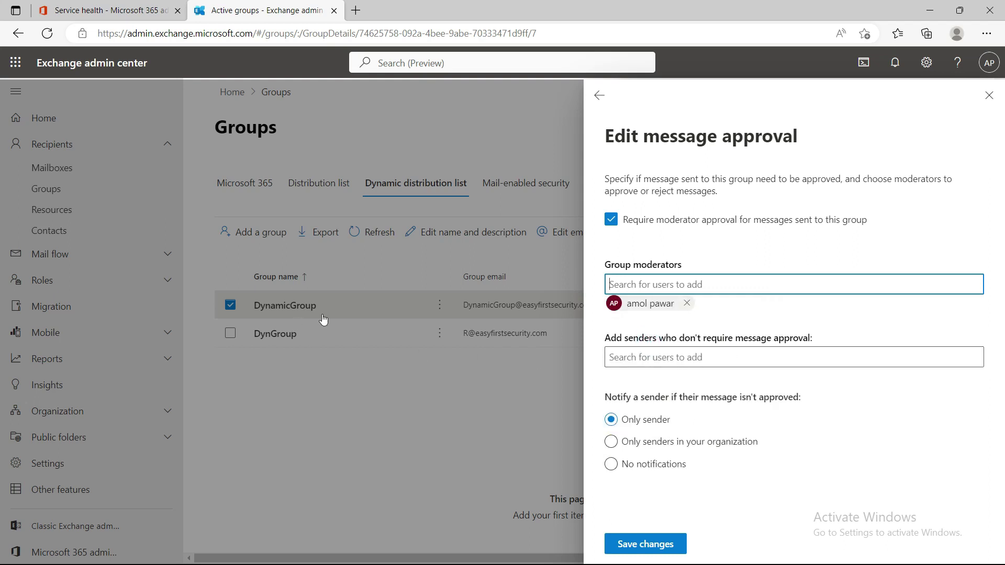
{"action": "left_click", "coordinate": [652, 356]}
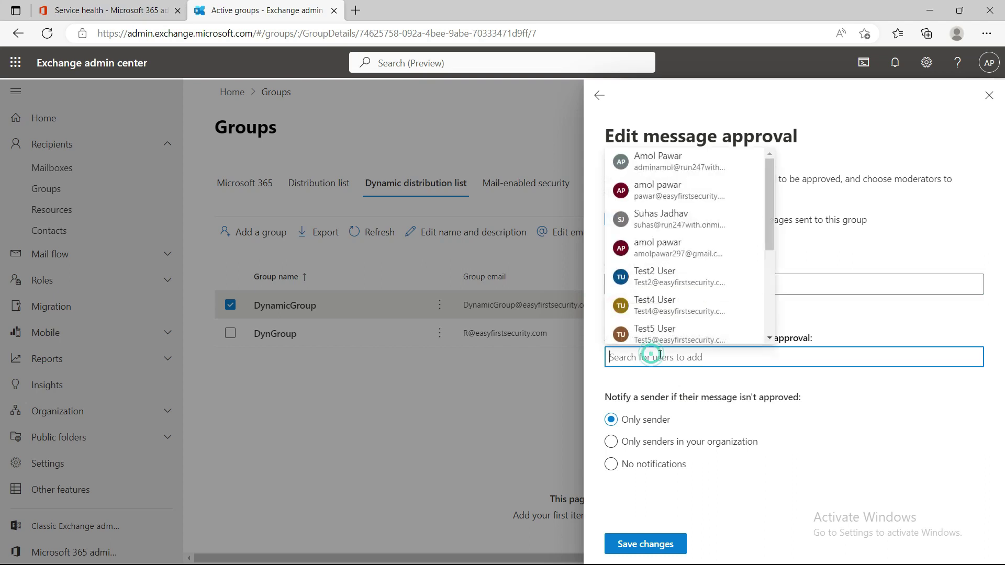
{"action": "left_click", "coordinate": [662, 282]}
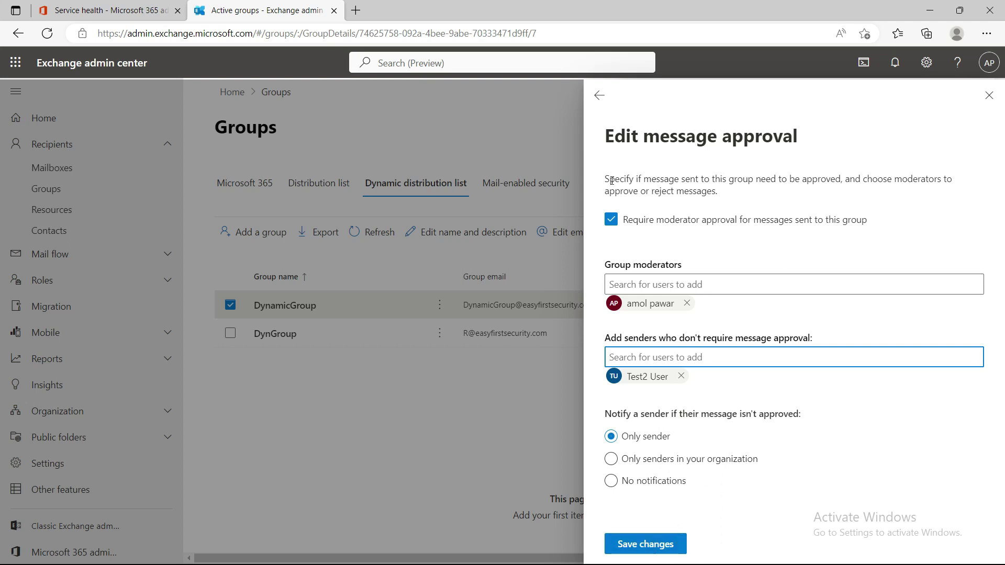
{"action": "left_click", "coordinate": [599, 95]}
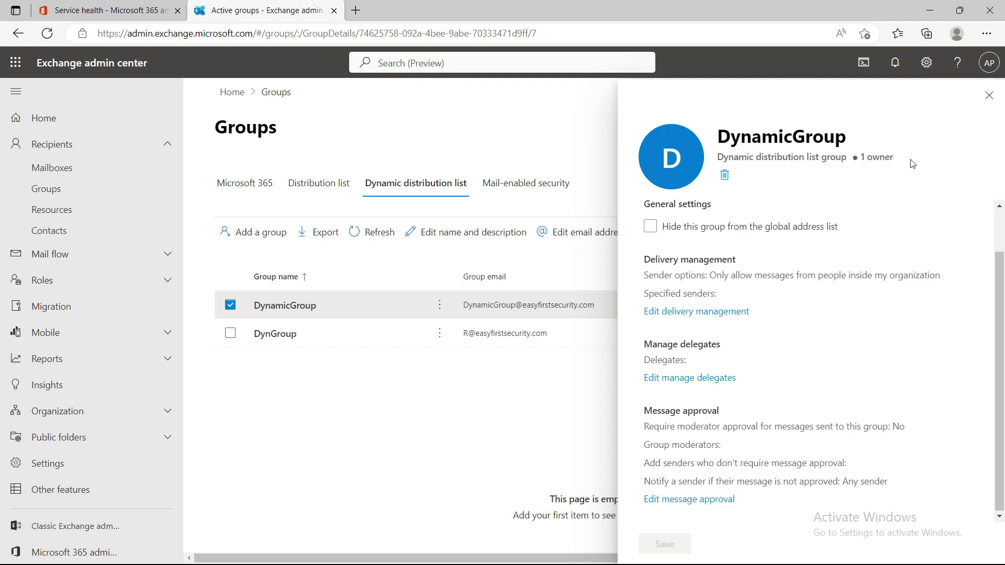
{"action": "left_click", "coordinate": [989, 94]}
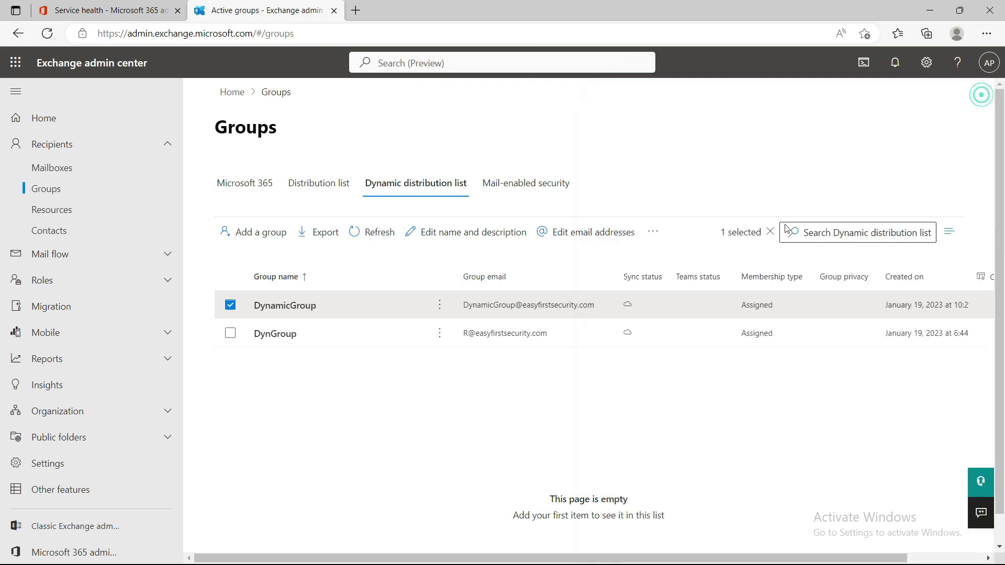
Step: Show the distribution list groups and start adding a group with the Distribution type
{"action": "left_click", "coordinate": [326, 185]}
{"action": "left_click", "coordinate": [408, 186]}
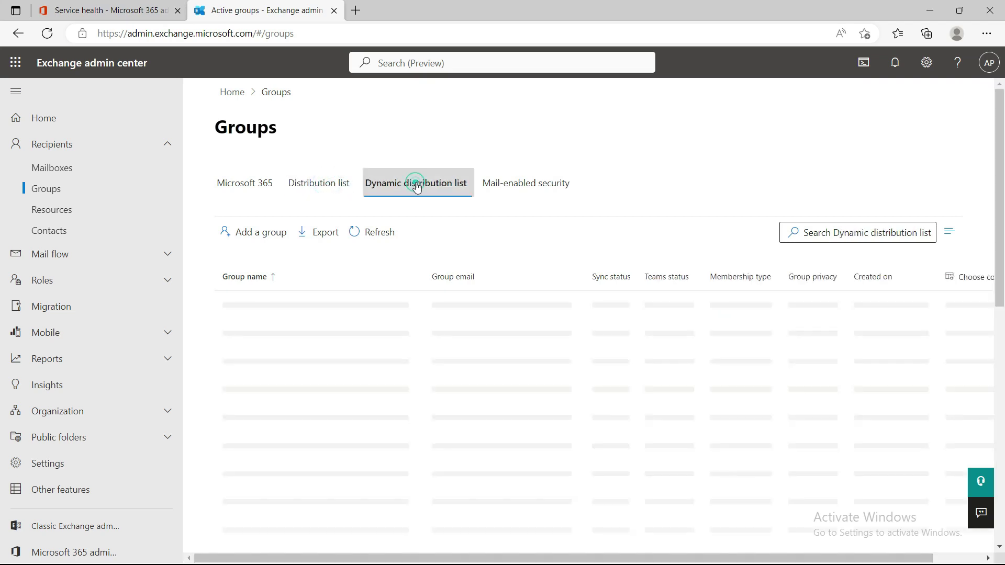
{"action": "left_click", "coordinate": [348, 187]}
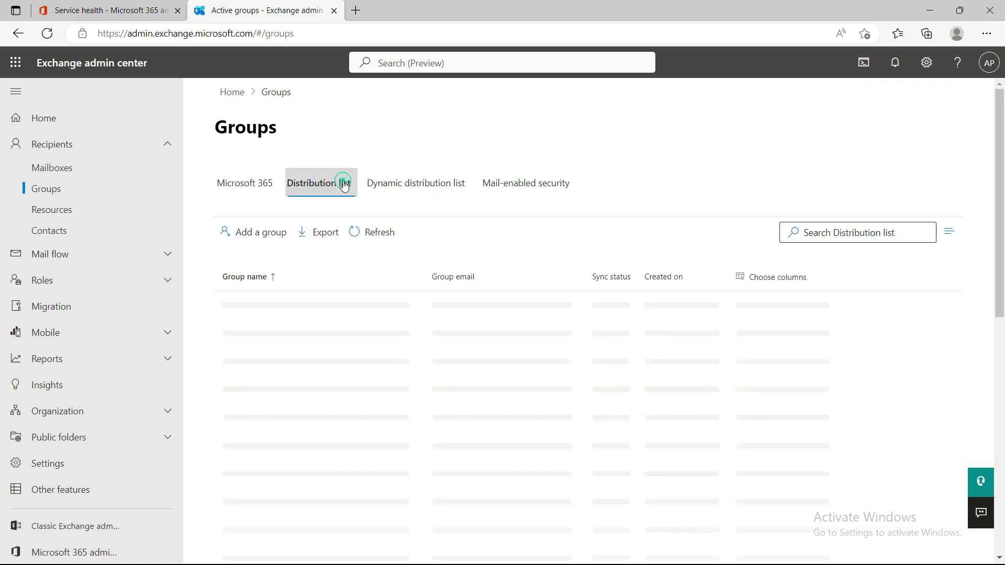
{"action": "left_click", "coordinate": [246, 233]}
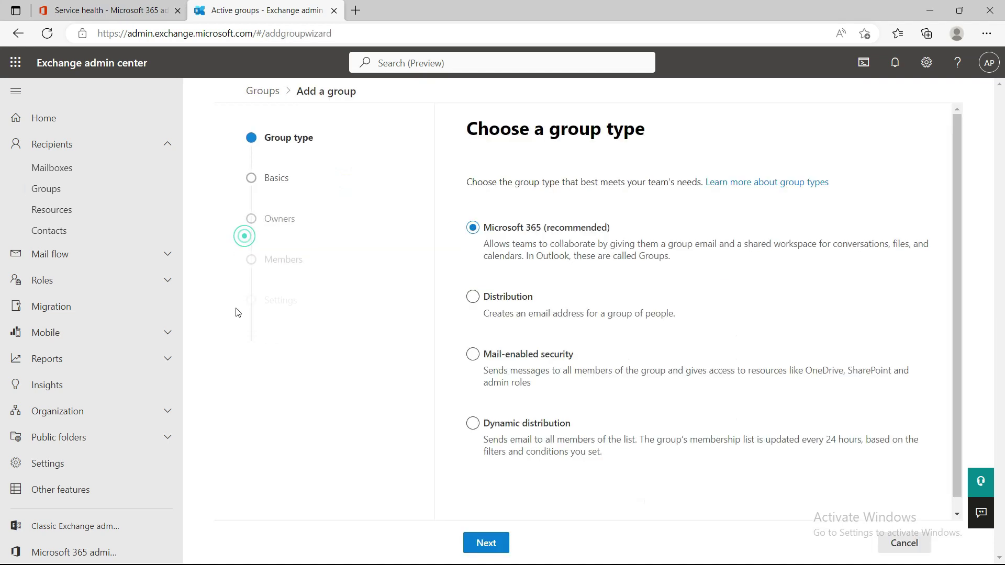
{"action": "left_click", "coordinate": [505, 299]}
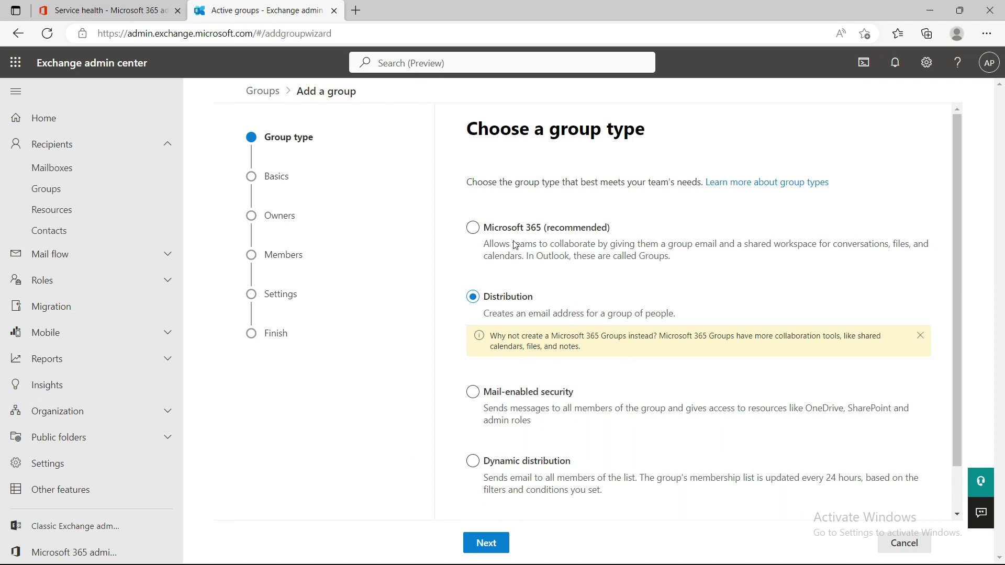
Step: Switch to the Microsoft 365 admin center, open the Azure Active Directory admin center and list all groups
{"action": "left_click", "coordinate": [125, 11]}
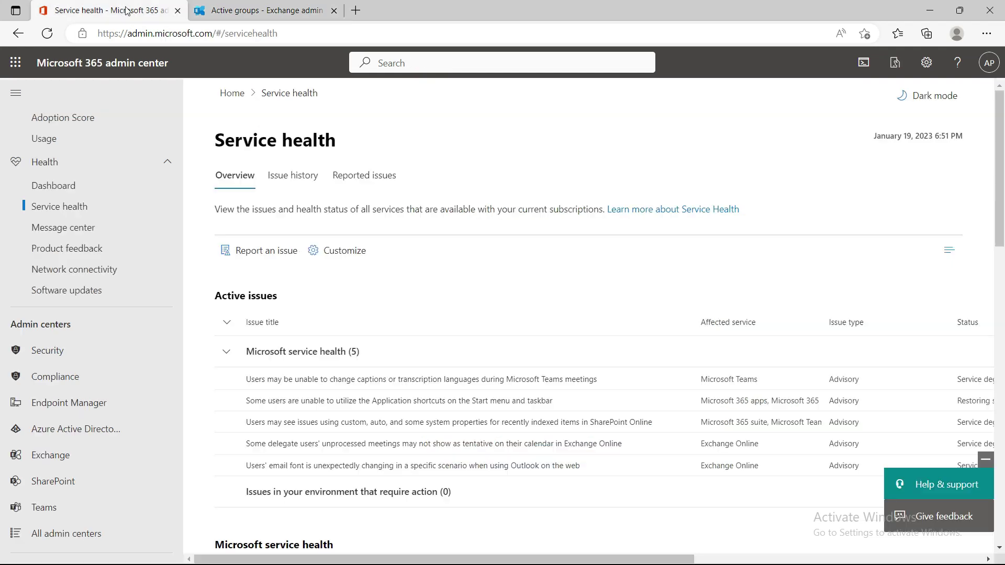
{"action": "scroll", "coordinate": [56, 461], "scroll_direction": "up", "scroll_amount": 6}
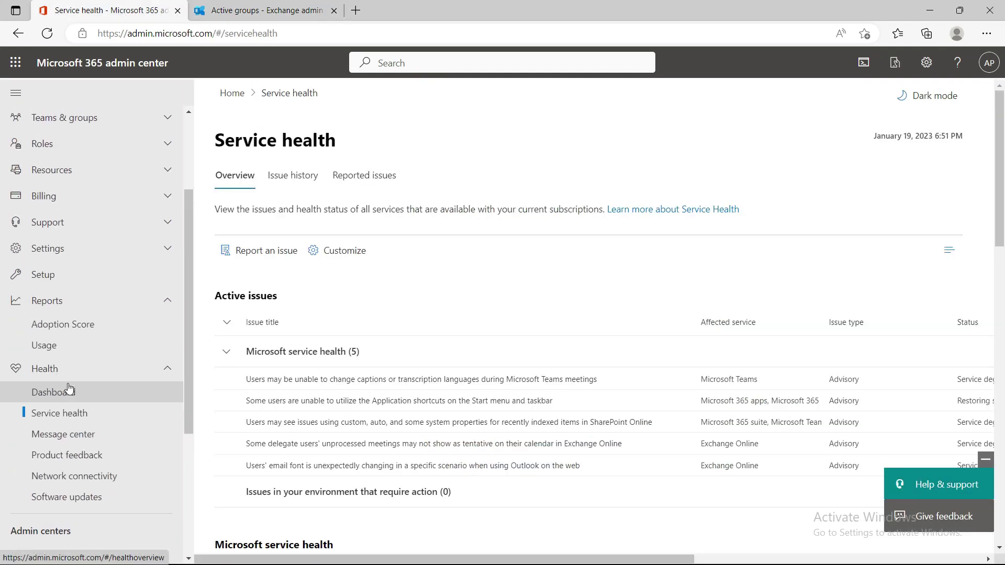
{"action": "scroll", "coordinate": [62, 485], "scroll_direction": "down", "scroll_amount": 3}
{"action": "scroll", "coordinate": [92, 485], "scroll_direction": "down", "scroll_amount": 3}
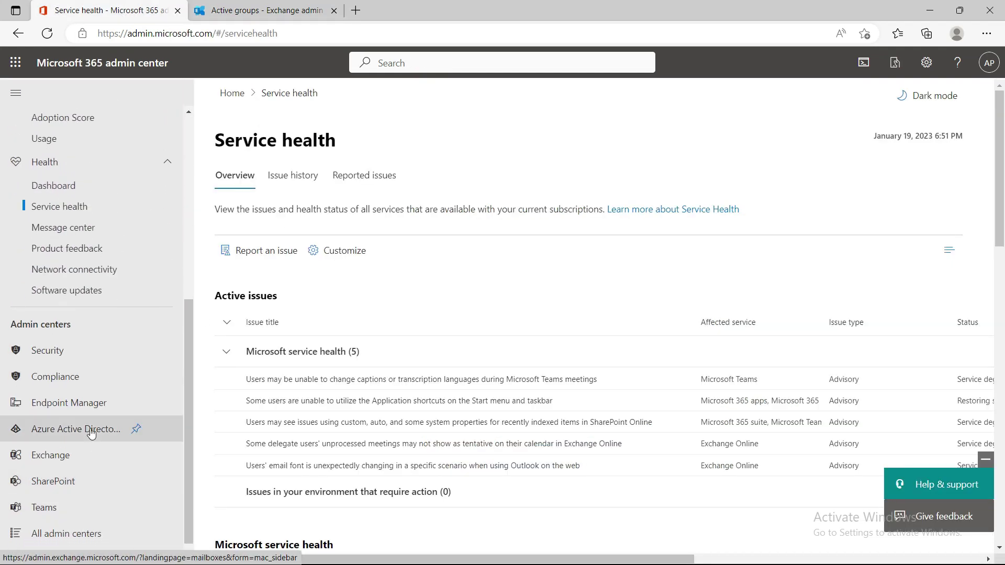
{"action": "left_click", "coordinate": [101, 426]}
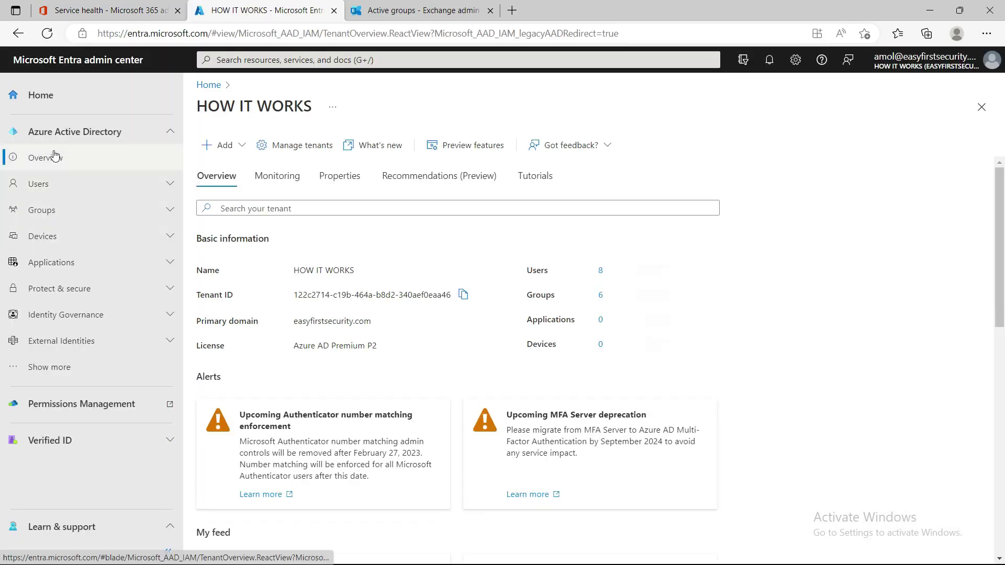
{"action": "left_click", "coordinate": [48, 212]}
{"action": "left_click", "coordinate": [45, 237]}
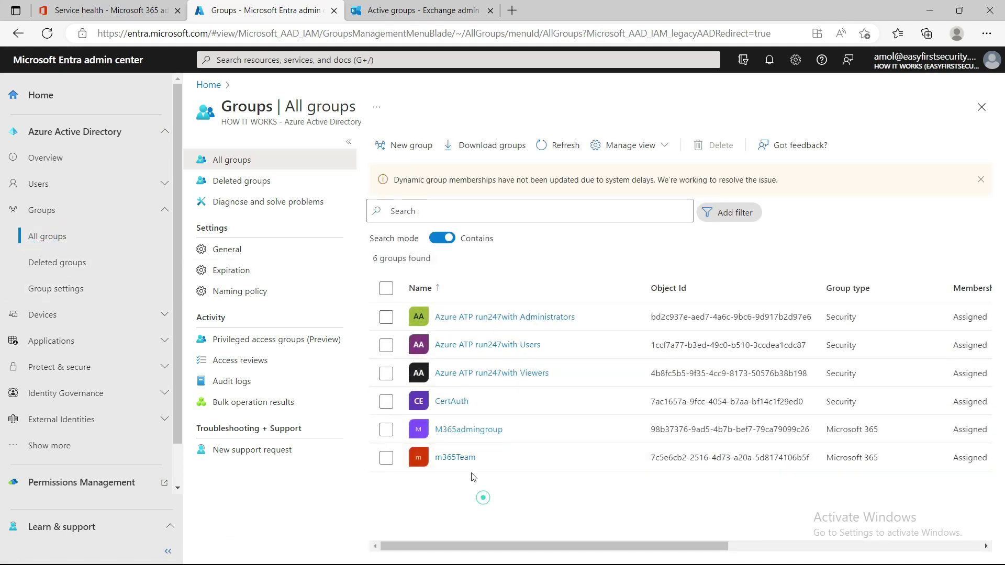
Step: Refresh the list of all groups and read the notice about dynamic group memberships
{"action": "left_click", "coordinate": [561, 151]}
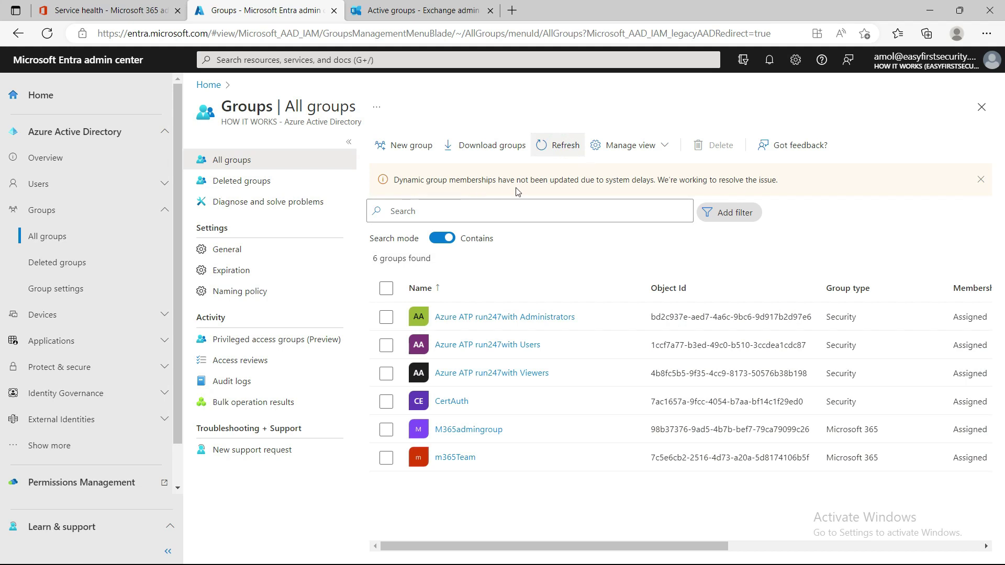
{"action": "left_click_drag", "start_coordinate": [568, 181], "coordinate": [397, 178]}
{"action": "left_click", "coordinate": [785, 189]}
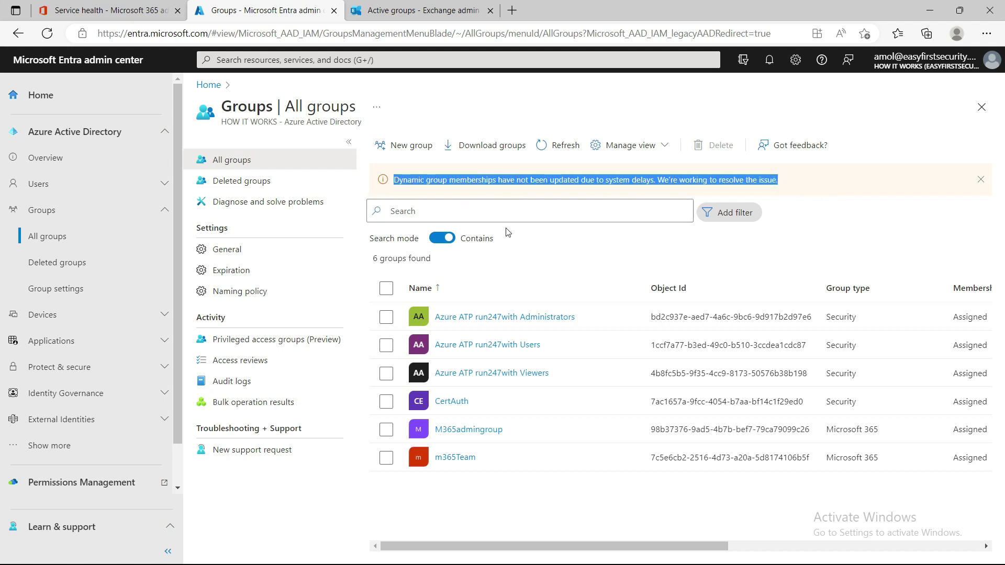
{"action": "left_click", "coordinate": [446, 185]}
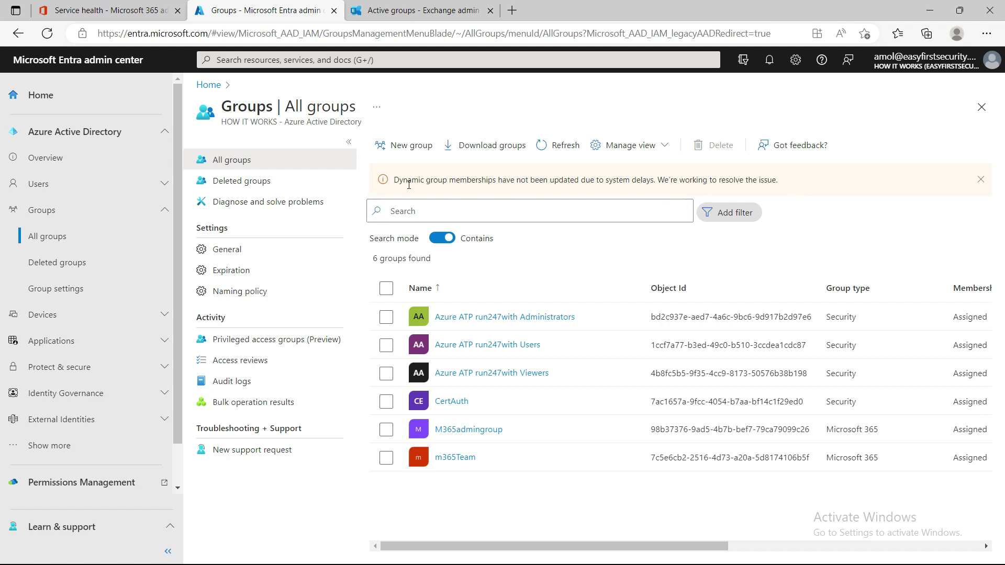
{"action": "left_click_drag", "start_coordinate": [396, 182], "coordinate": [777, 174]}
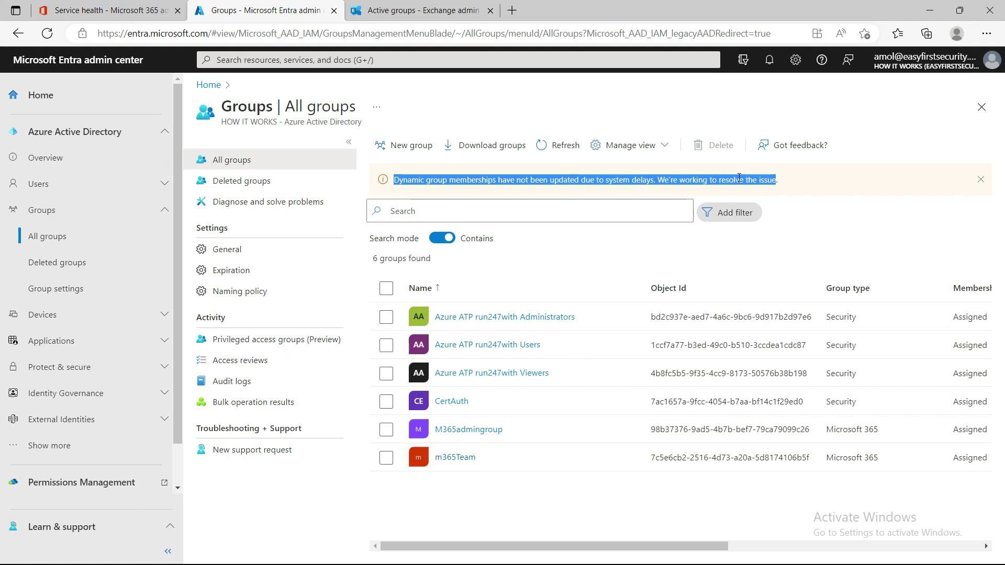
{"action": "left_click", "coordinate": [498, 522]}
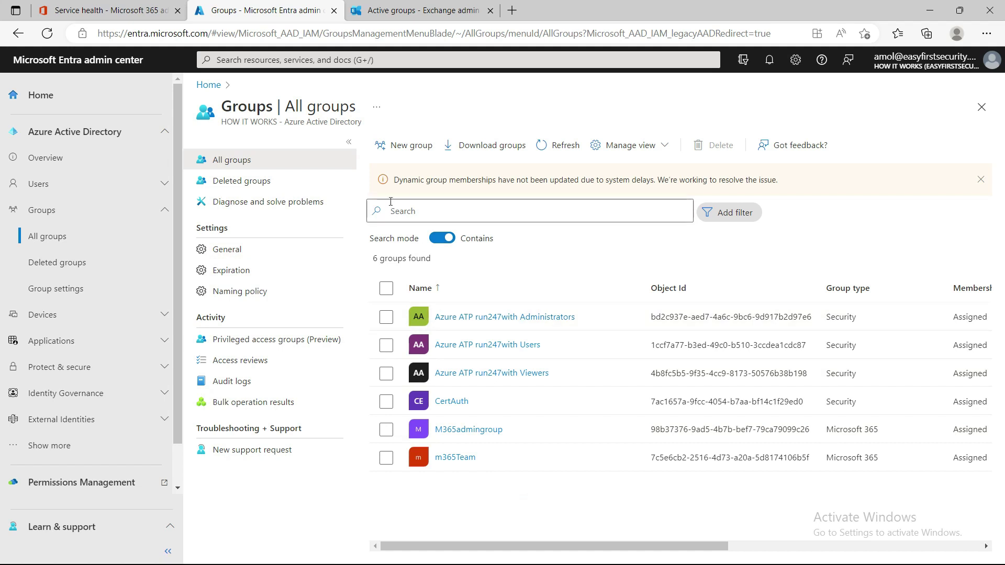
Step: Open the form for a new Azure AD group and review the available group types without changing the selection
{"action": "left_click", "coordinate": [405, 151]}
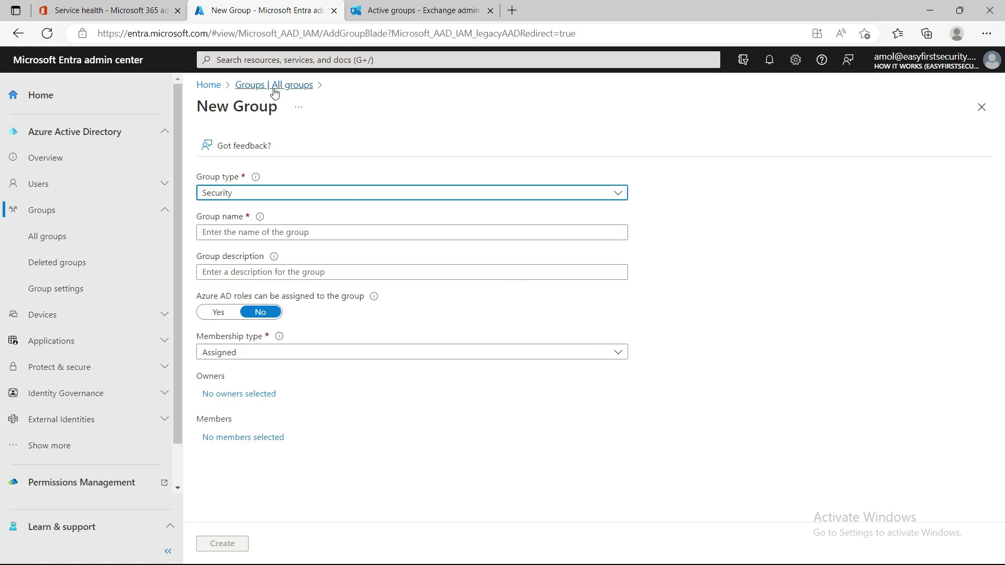
{"action": "left_click", "coordinate": [275, 87]}
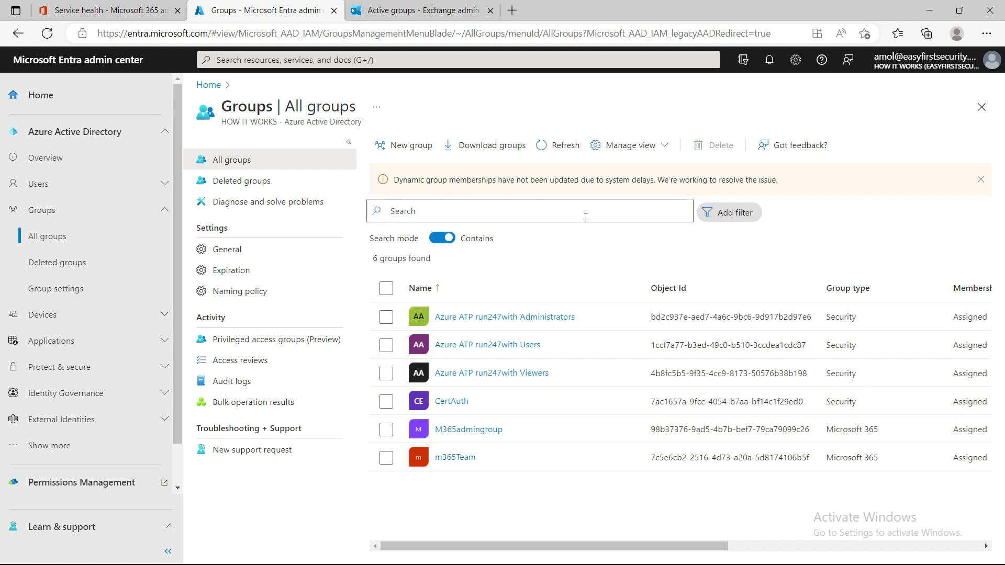
{"action": "left_click", "coordinate": [407, 145]}
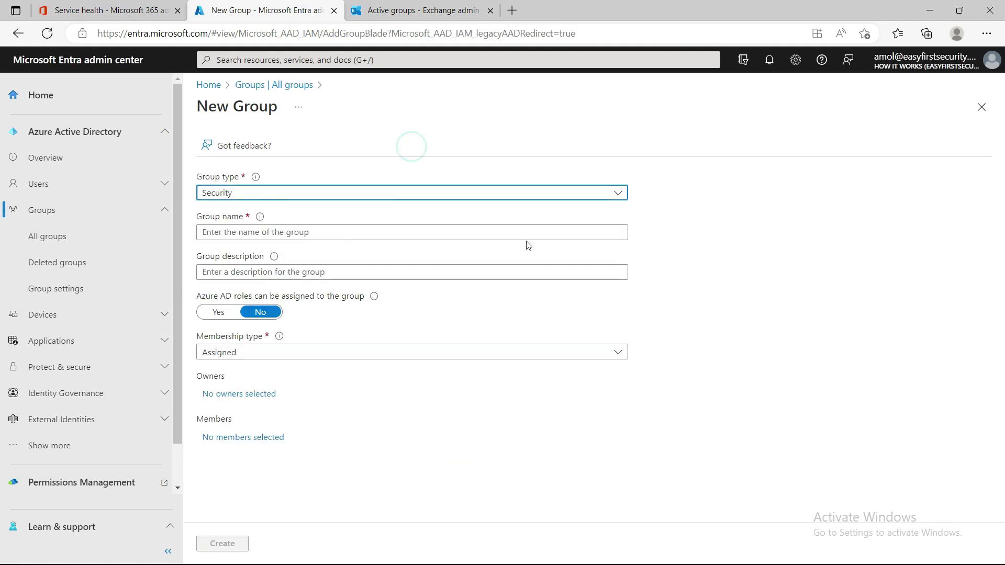
{"action": "left_click", "coordinate": [255, 194]}
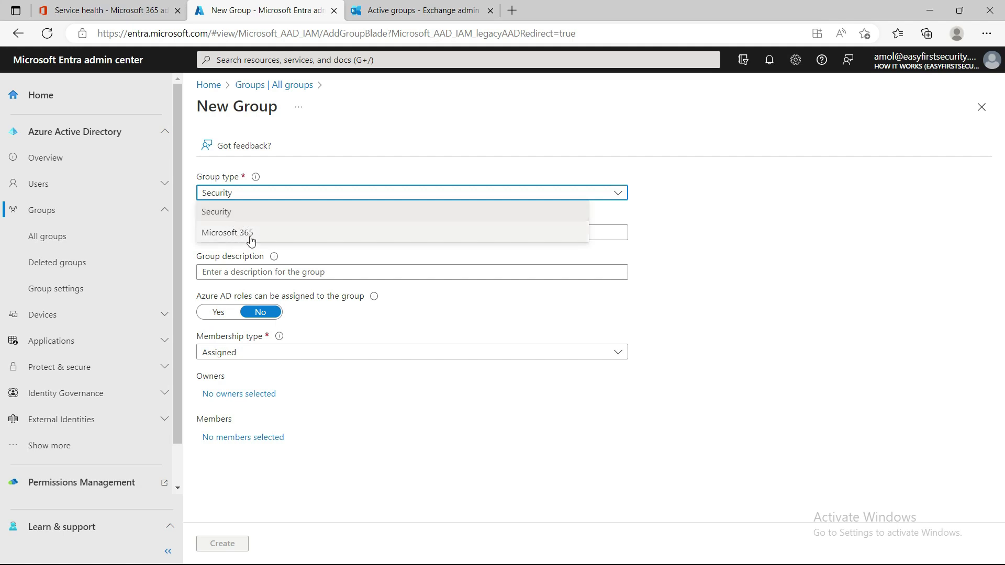
{"action": "left_click", "coordinate": [759, 275]}
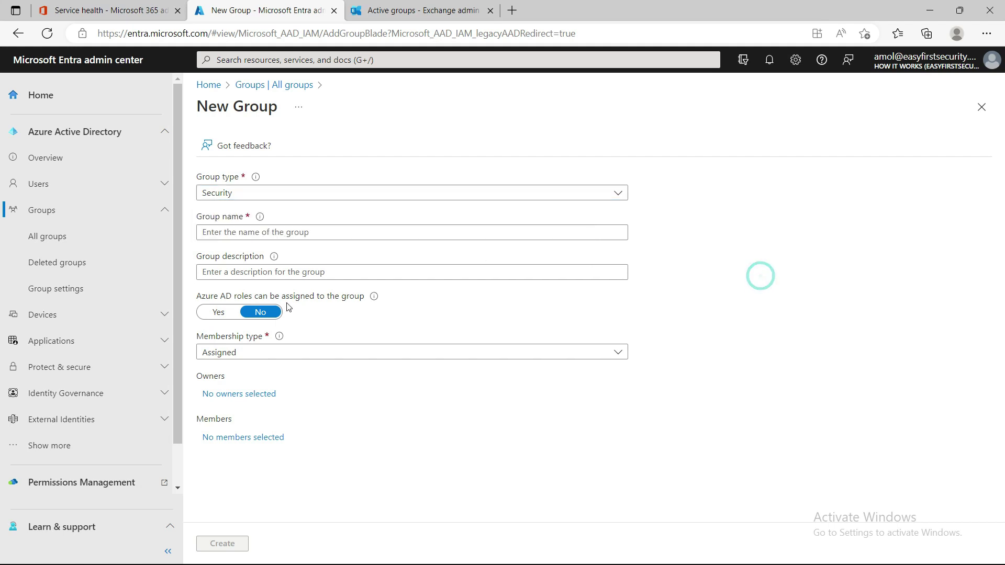
Step: Review the membership type options for the new security group, keeping Assigned
{"action": "left_click", "coordinate": [249, 350]}
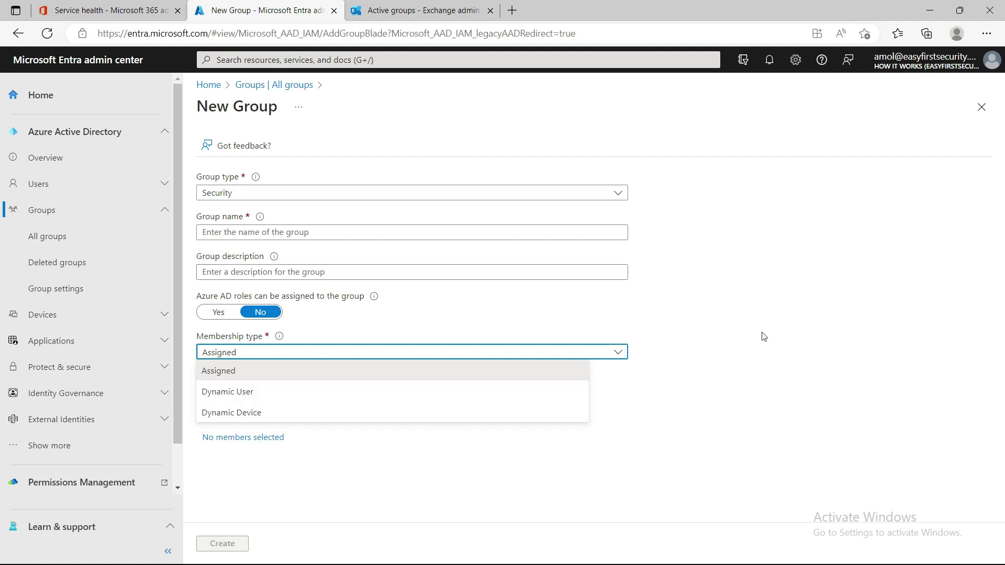
{"action": "left_click", "coordinate": [544, 375]}
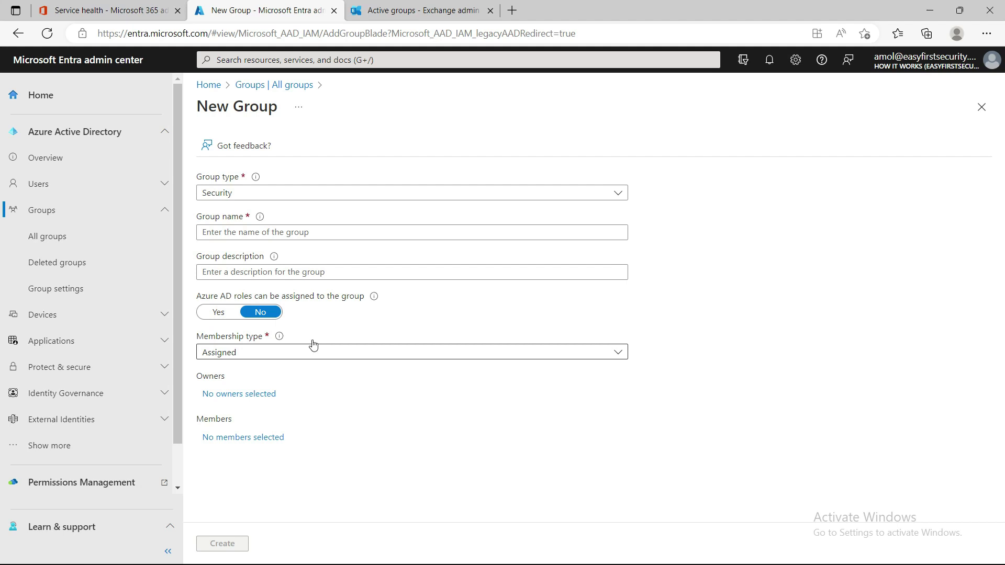
{"action": "left_click", "coordinate": [287, 352]}
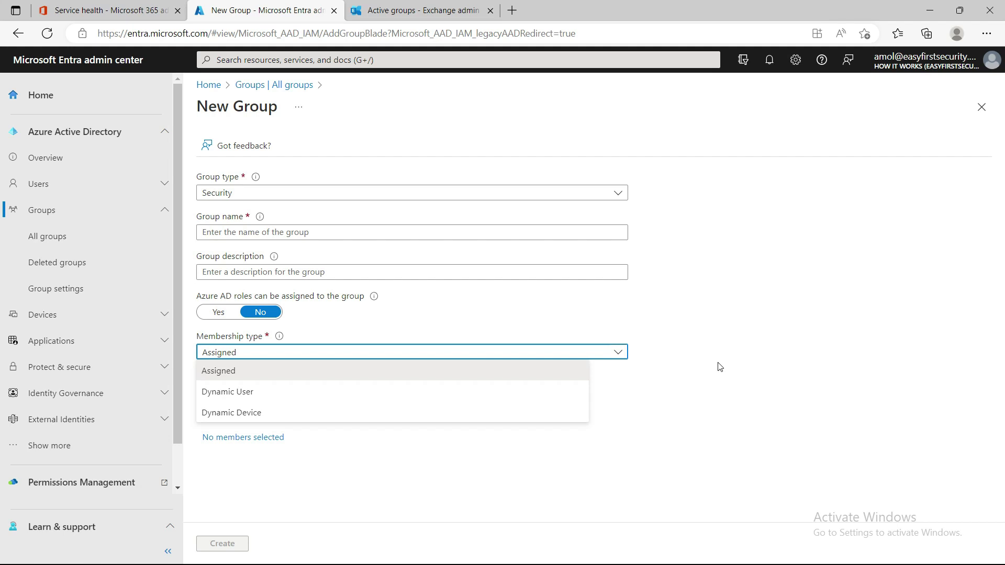
{"action": "left_click", "coordinate": [715, 326]}
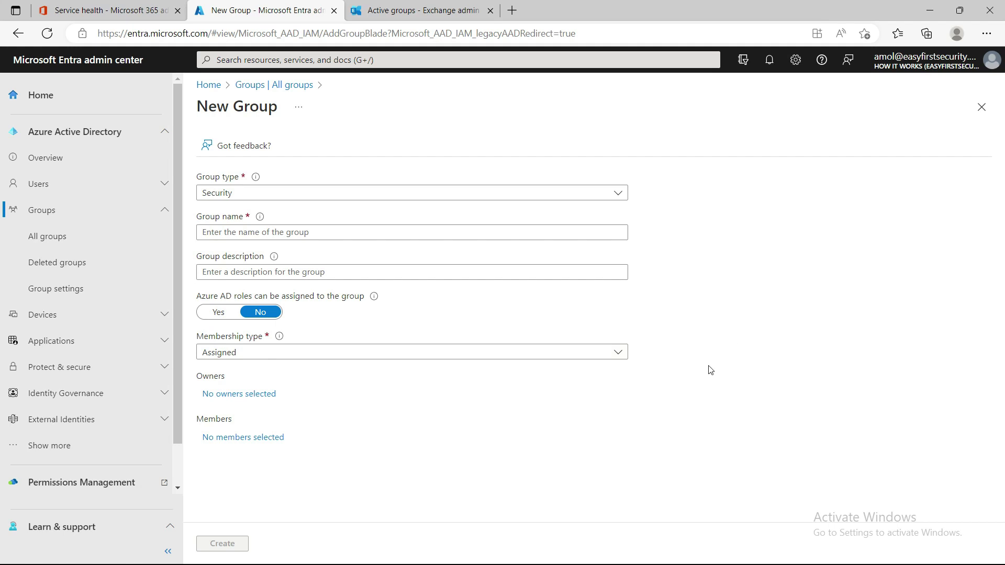
{"action": "left_click", "coordinate": [769, 326]}
Step: Compare the group types in the Exchange admin center with the Entra new group form, and cancel adding the Exchange group
{"action": "left_click", "coordinate": [396, 11]}
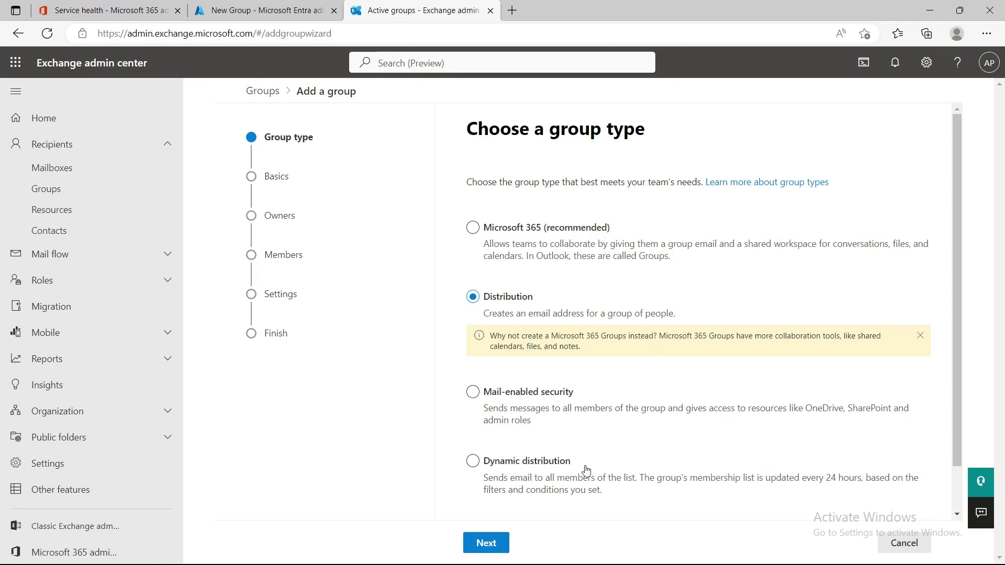
{"action": "left_click", "coordinate": [247, 10]}
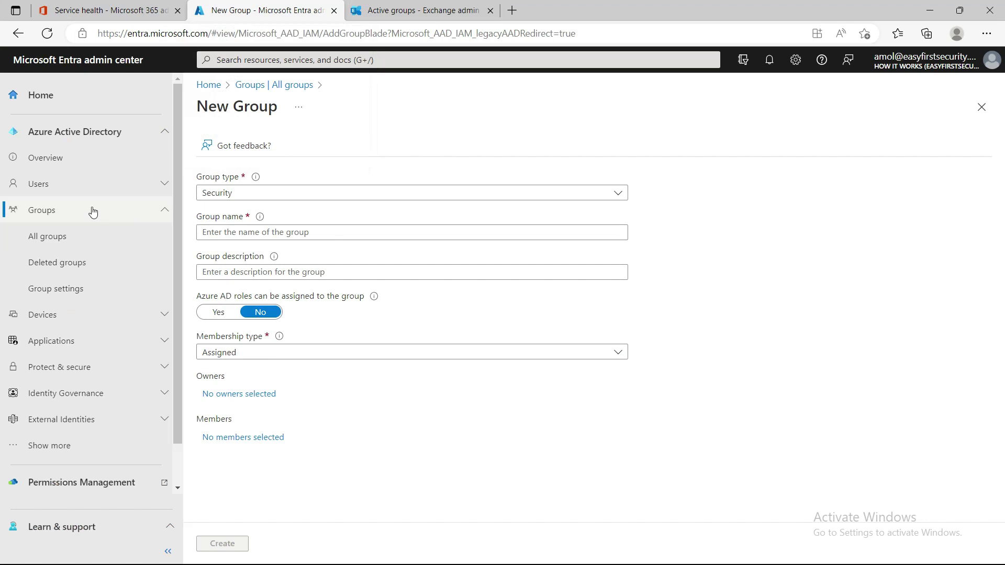
{"action": "left_click", "coordinate": [402, 9]}
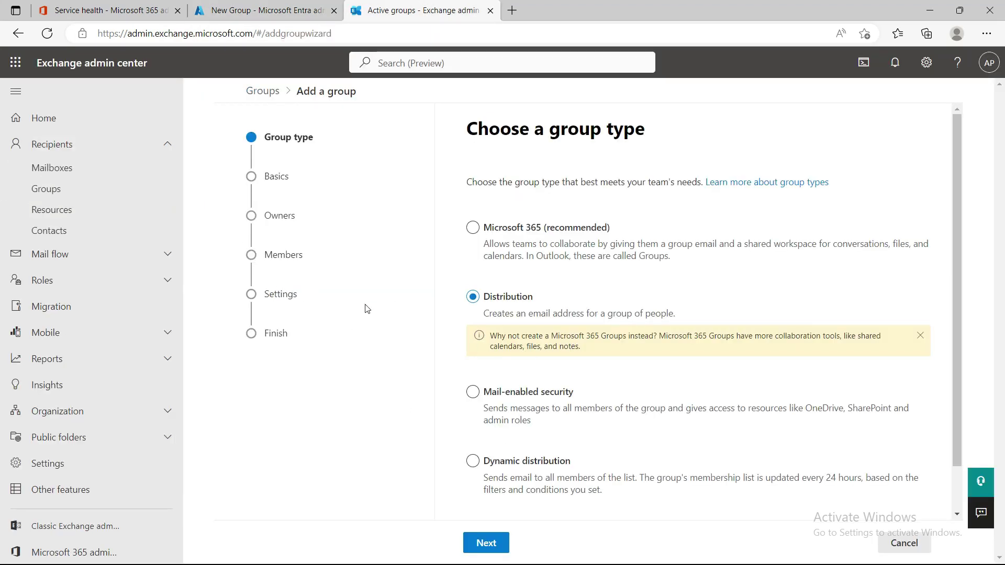
{"action": "left_click", "coordinate": [920, 535]}
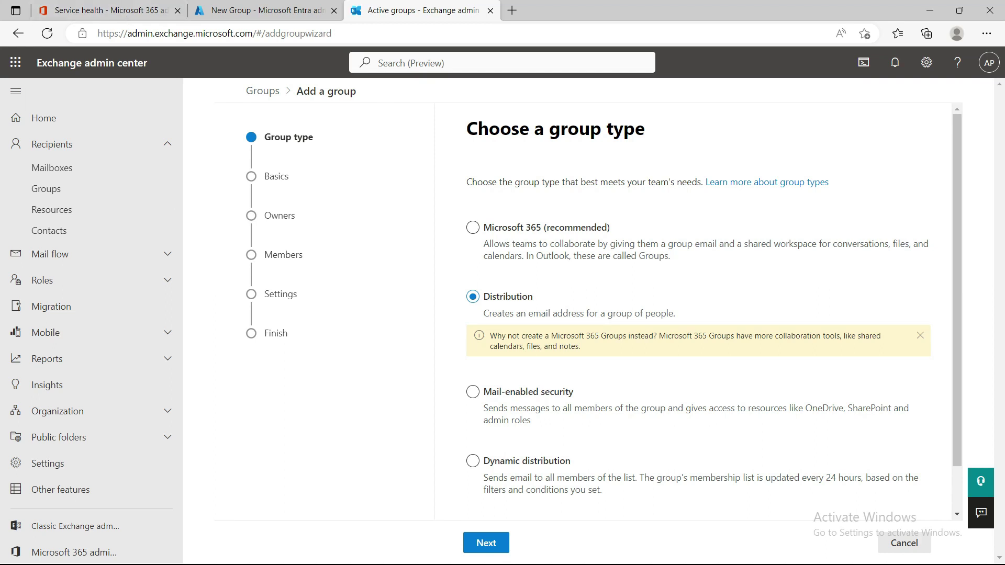